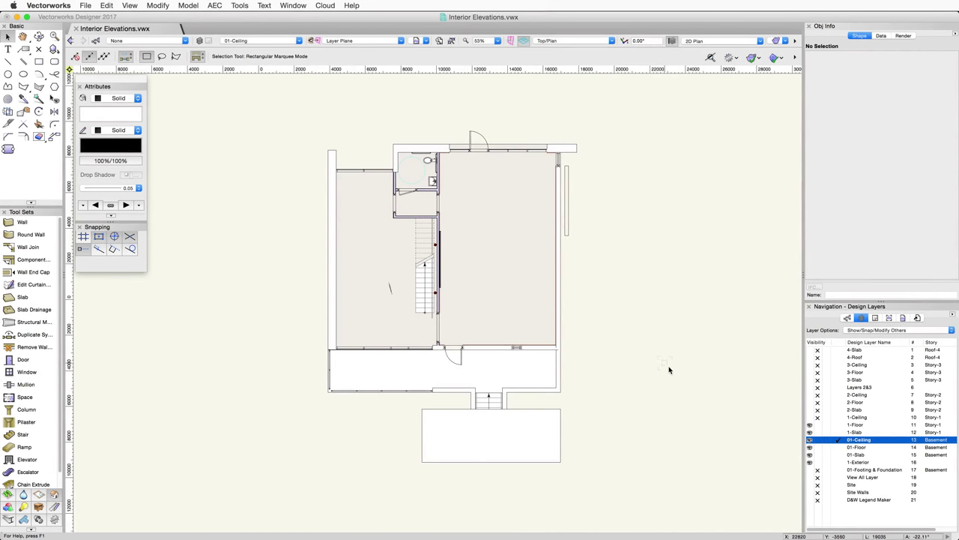
- Make 1-Floor the active layer, dismiss the no-walls alert, and set Layer Options to Active Only
left_click(839, 425)
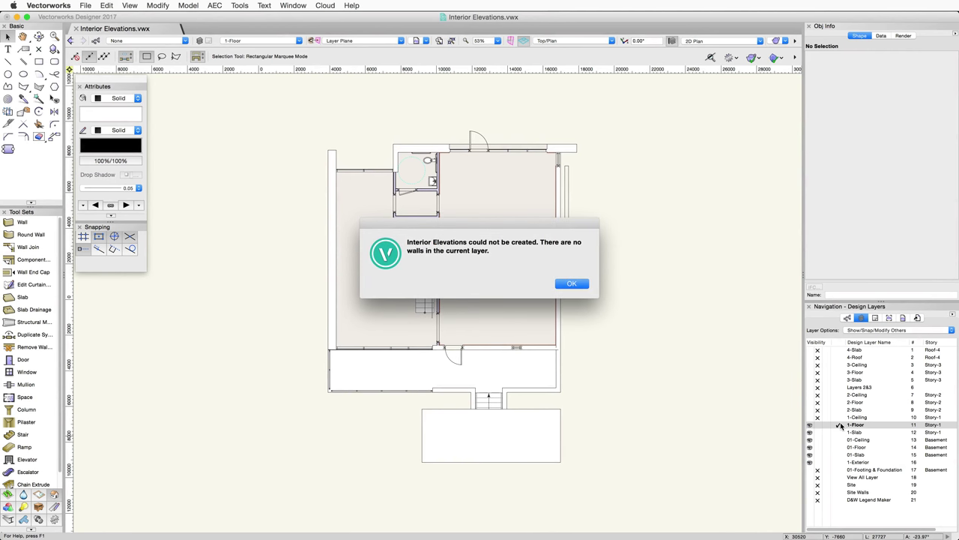
key("Return")
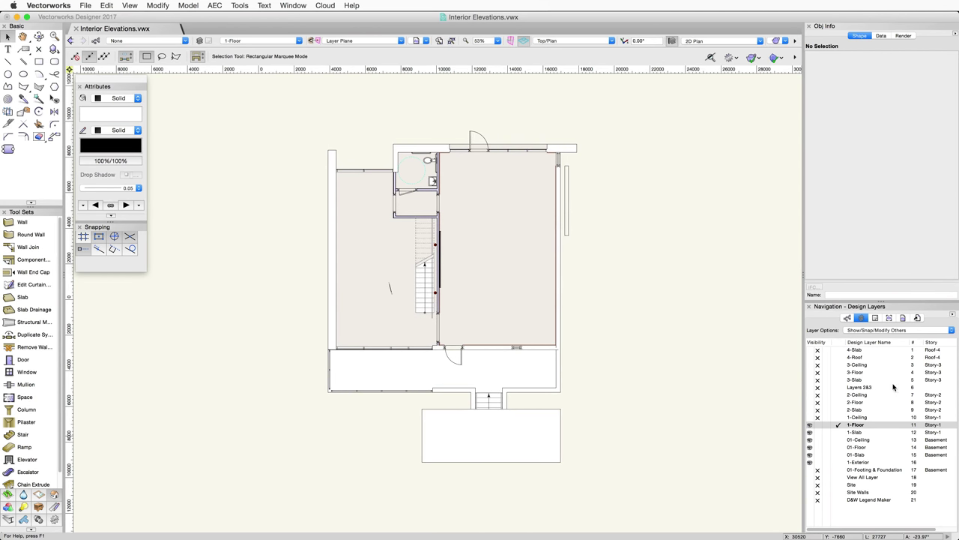
left_click(952, 329)
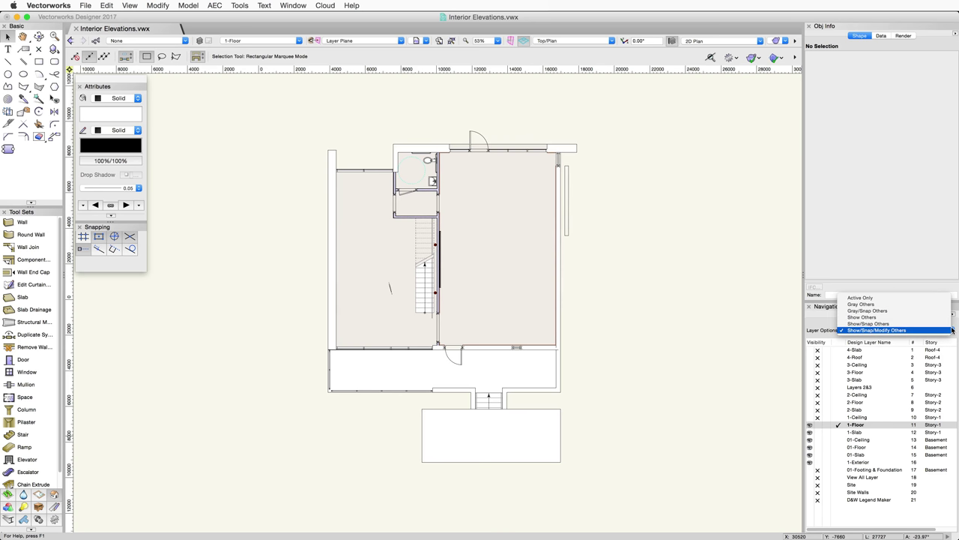
left_click(921, 297)
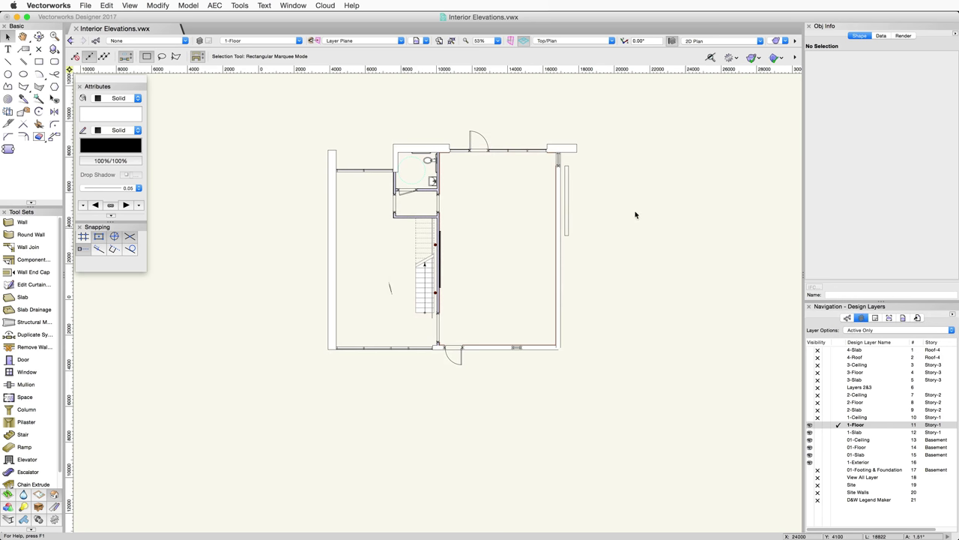
- Place an interior elevation marker at the centre of the right-hand room, oriented horizontally
left_click(129, 6)
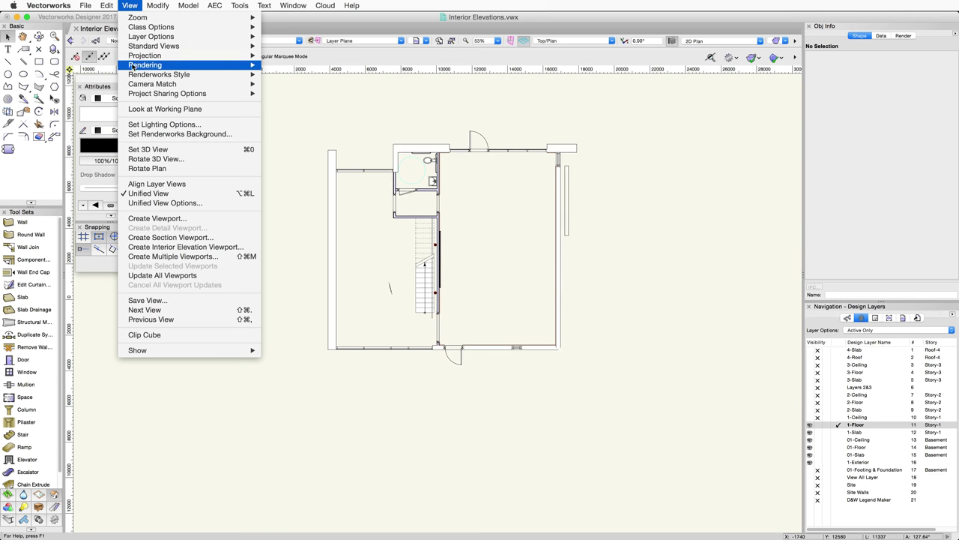
left_click(241, 248)
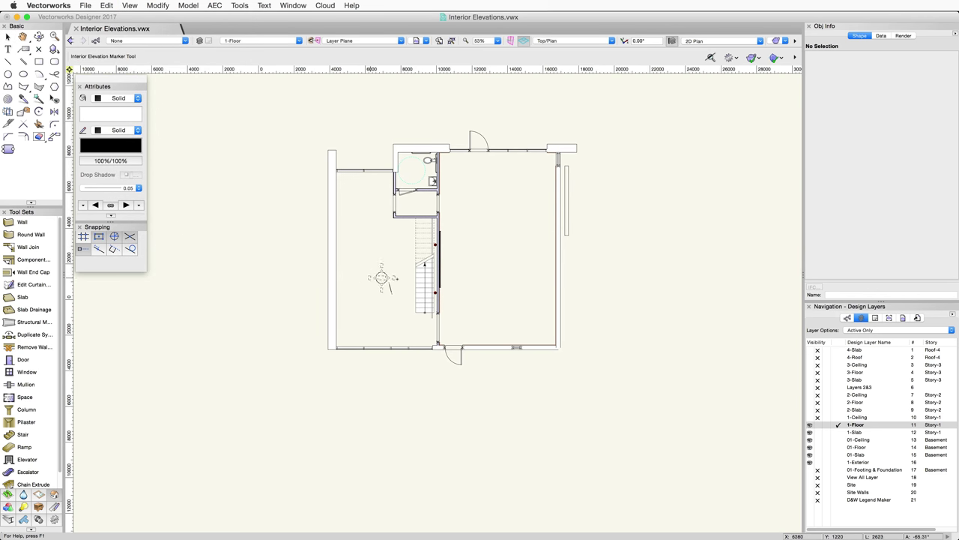
scroll(488, 247, "up", 2)
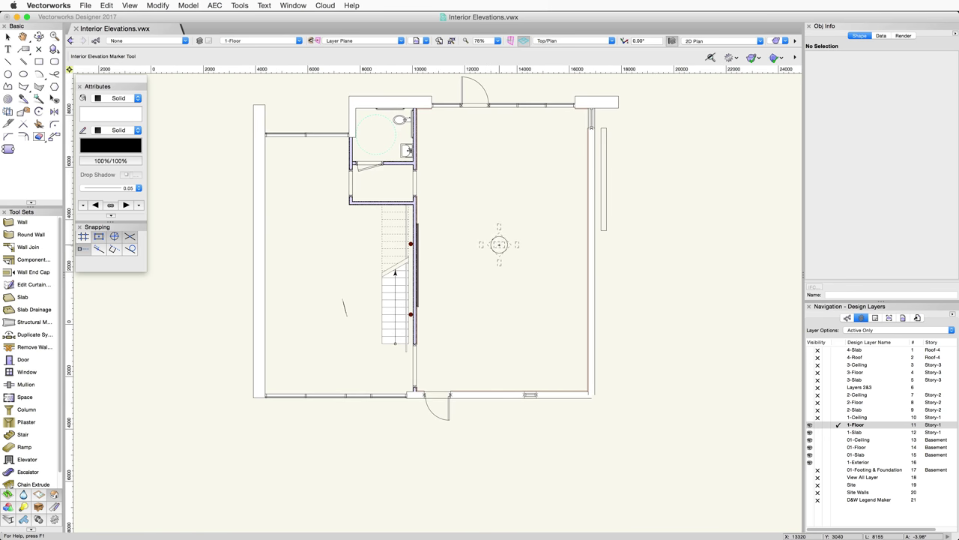
left_click(501, 245)
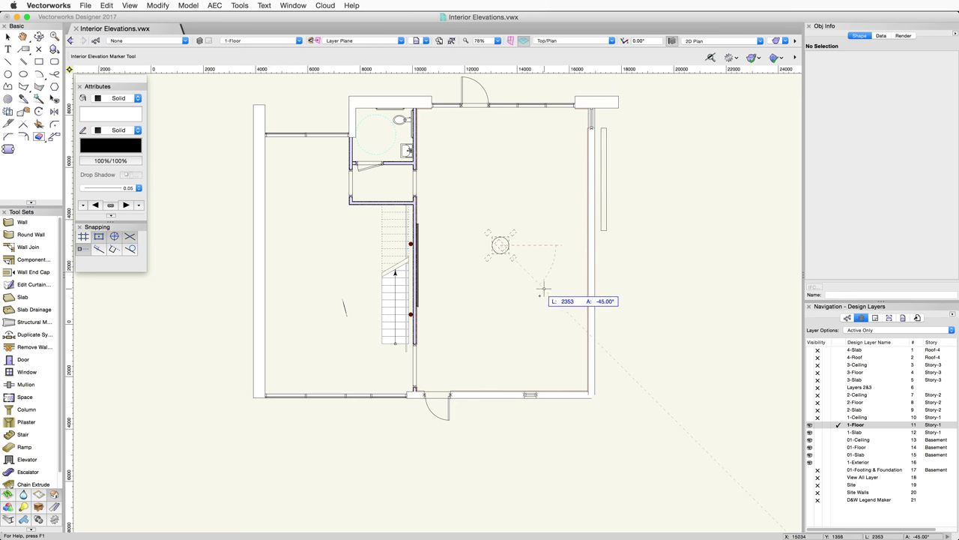
left_click(551, 245)
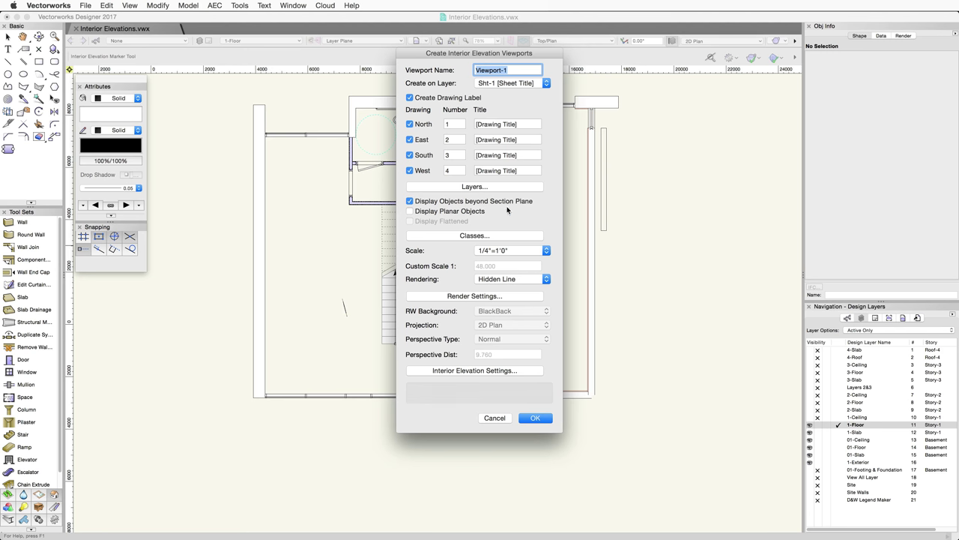
- Keep all four directions (North, East, South, West) checked as elevations 1 to 4
left_click(409, 125)
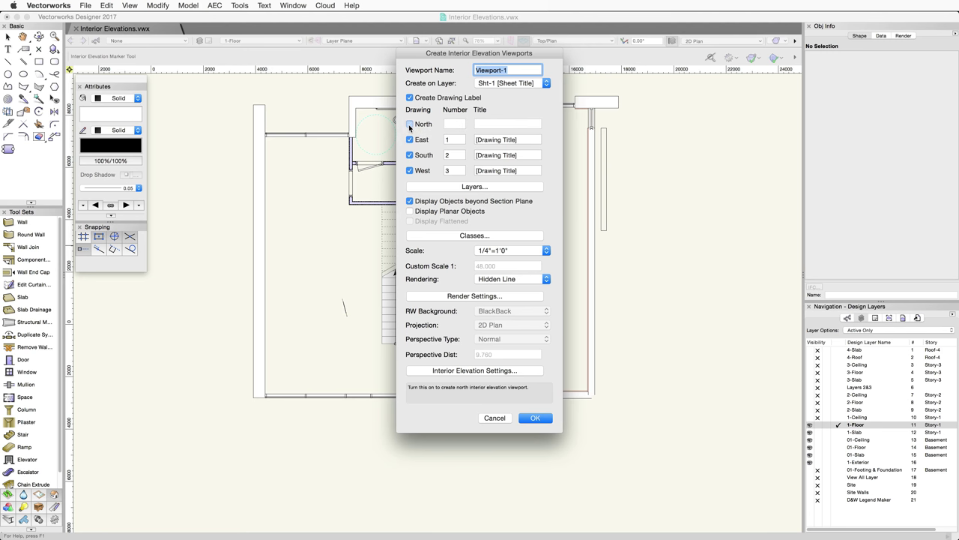
left_click(410, 125)
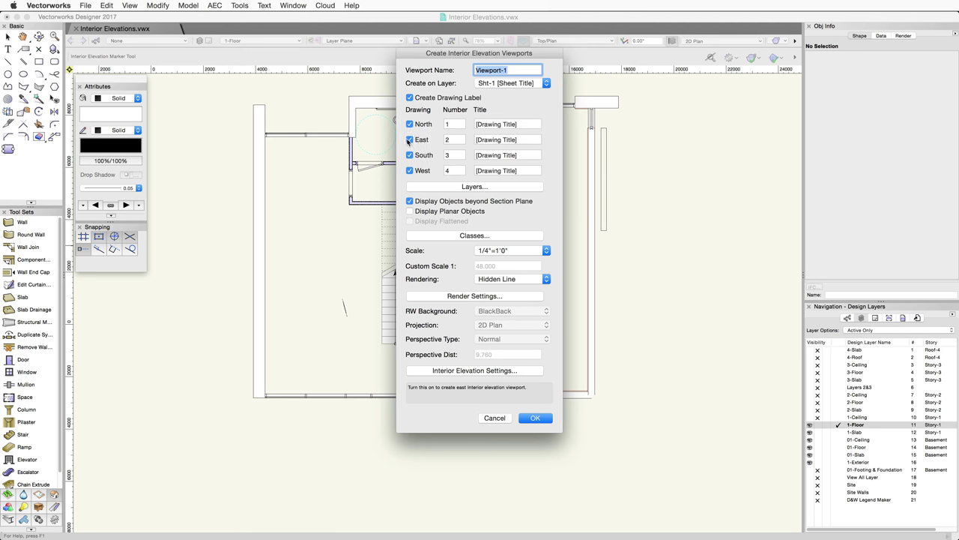
left_click(409, 140)
left_click(409, 140)
left_click(410, 155)
left_click(409, 155)
left_click(409, 170)
left_click(410, 171)
- Review the Interior Elevation Settings without changes, then create the four viewports
left_click(525, 372)
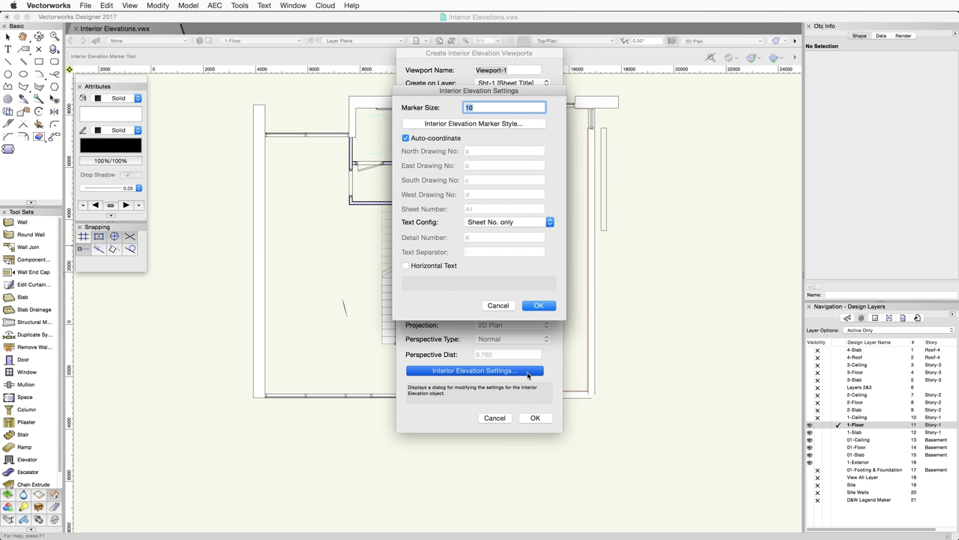
left_click(498, 306)
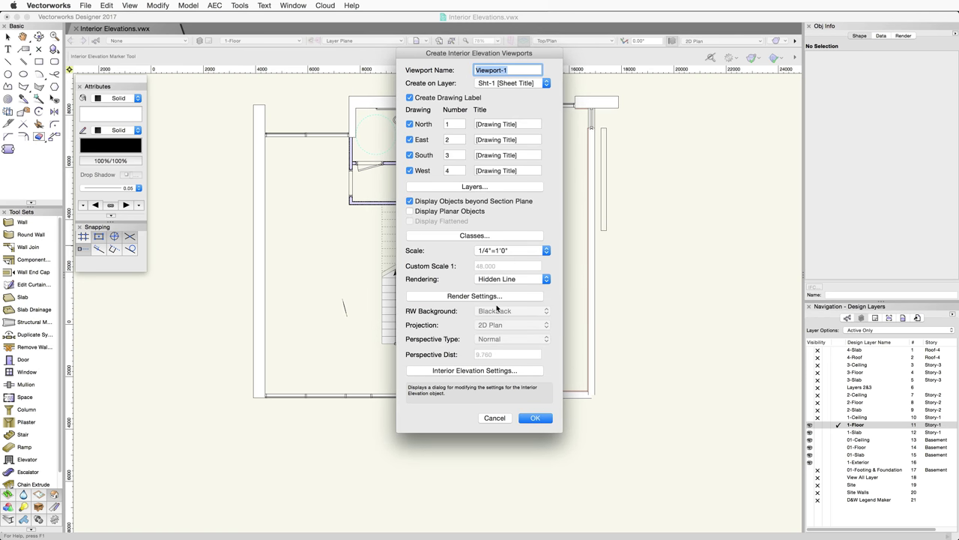
left_click(537, 418)
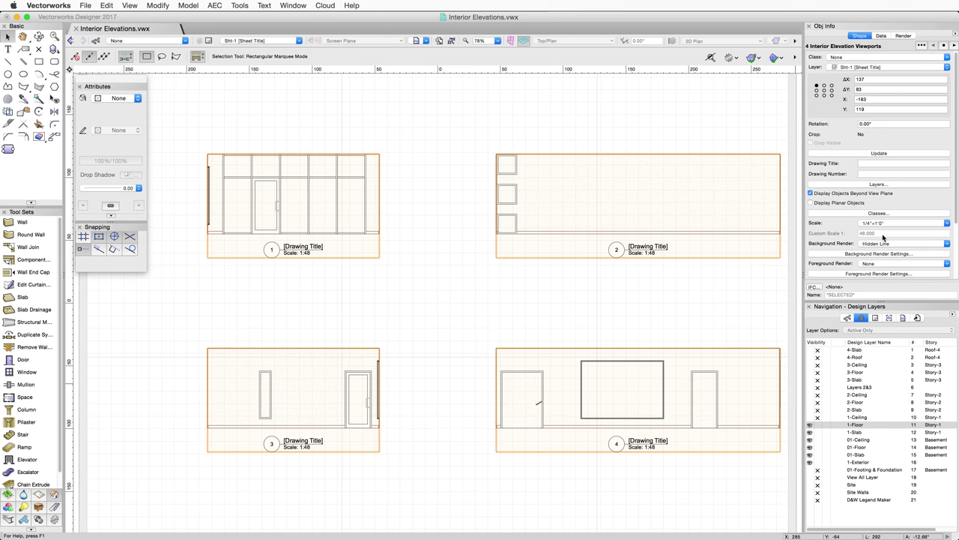
- Jump to the elevation marker on the 1-Floor plan, then back to its four viewports on Sht-1
scroll(883, 237, "down", 5)
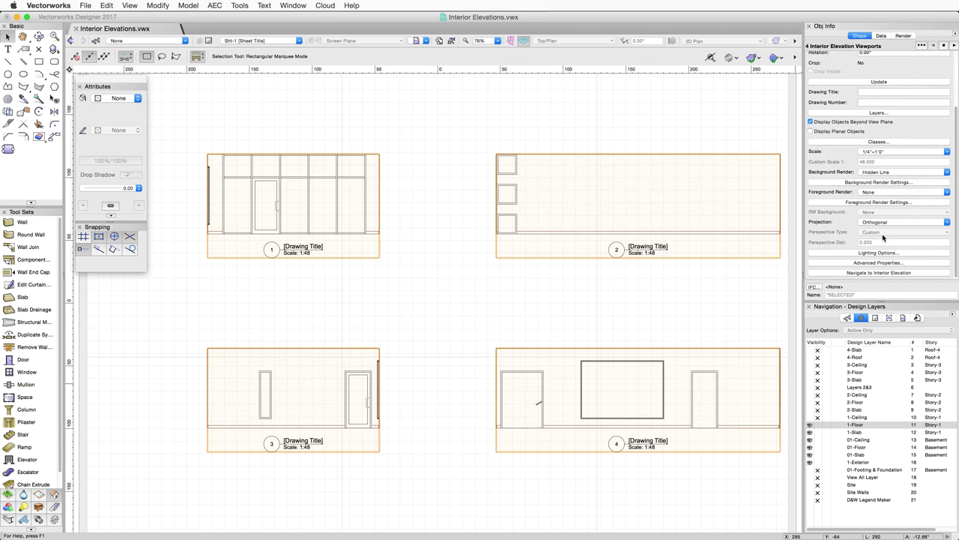
left_click(919, 273)
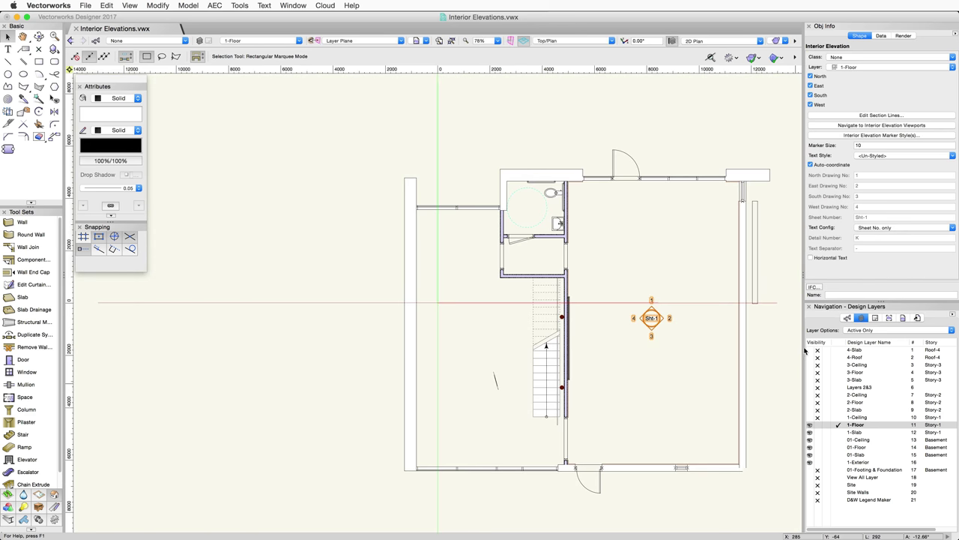
middle_click_drag(776, 347, 658, 323)
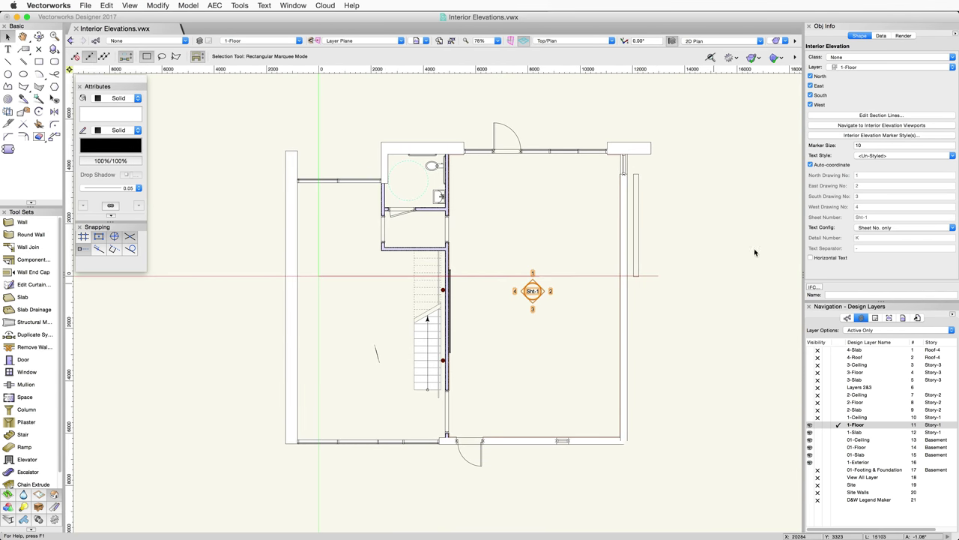
left_click(936, 126)
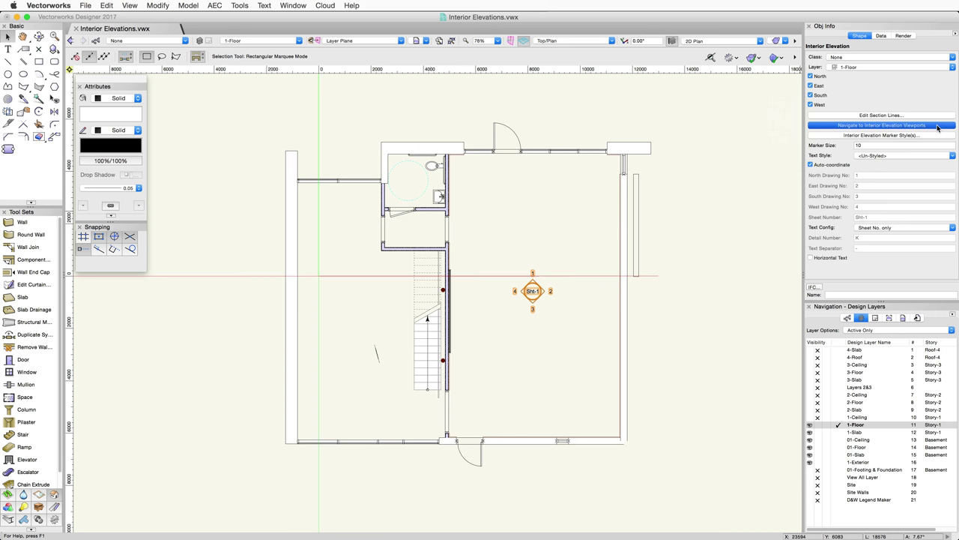
middle_click_drag(303, 472, 405, 464)
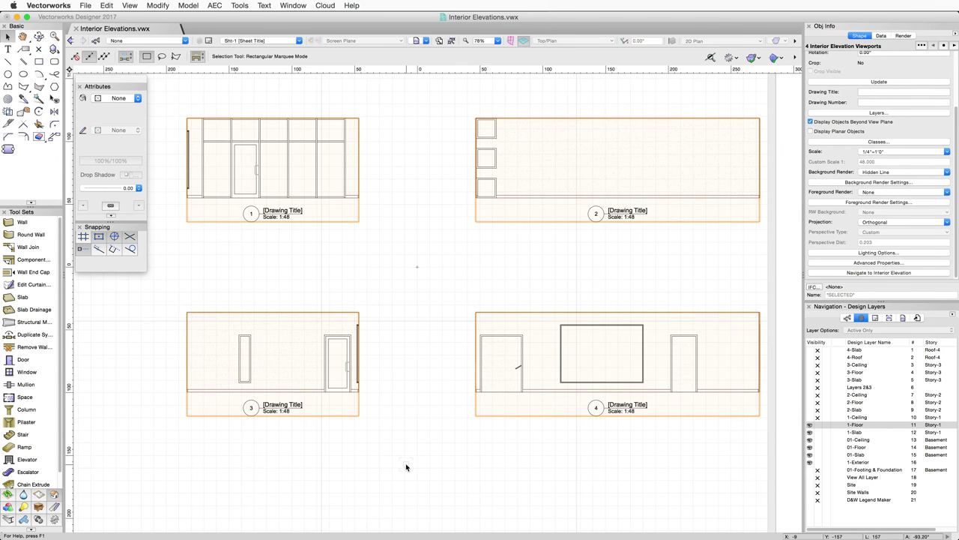
left_click(907, 113)
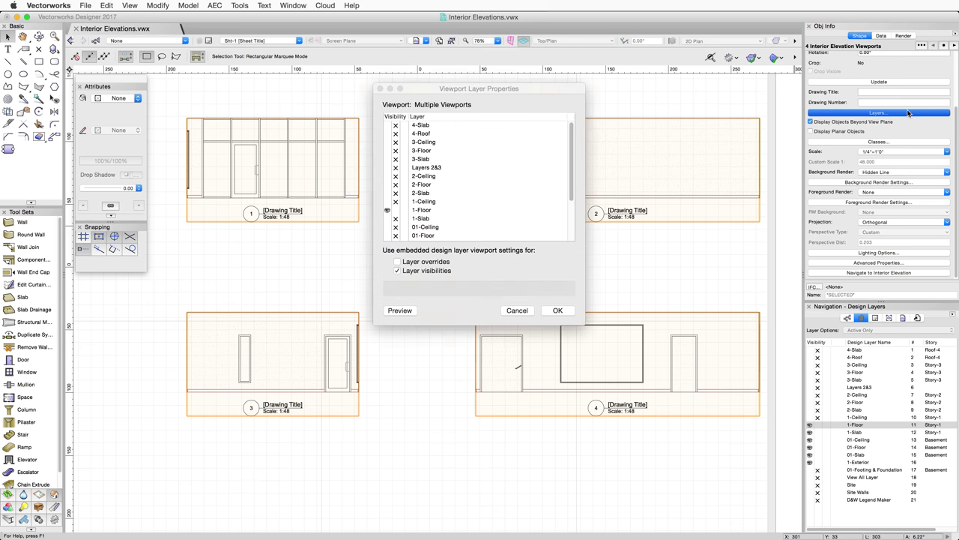
left_click(516, 310)
left_click(869, 142)
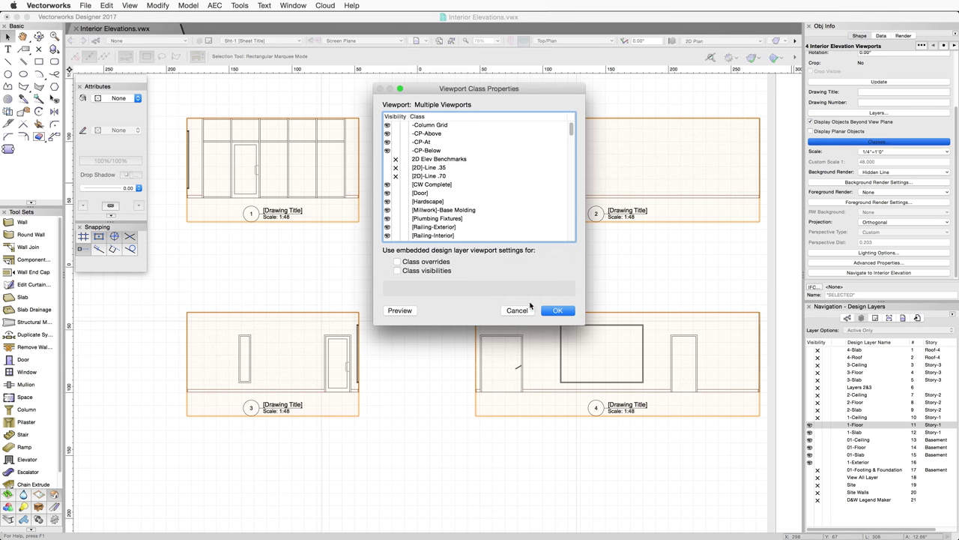
left_click(529, 308)
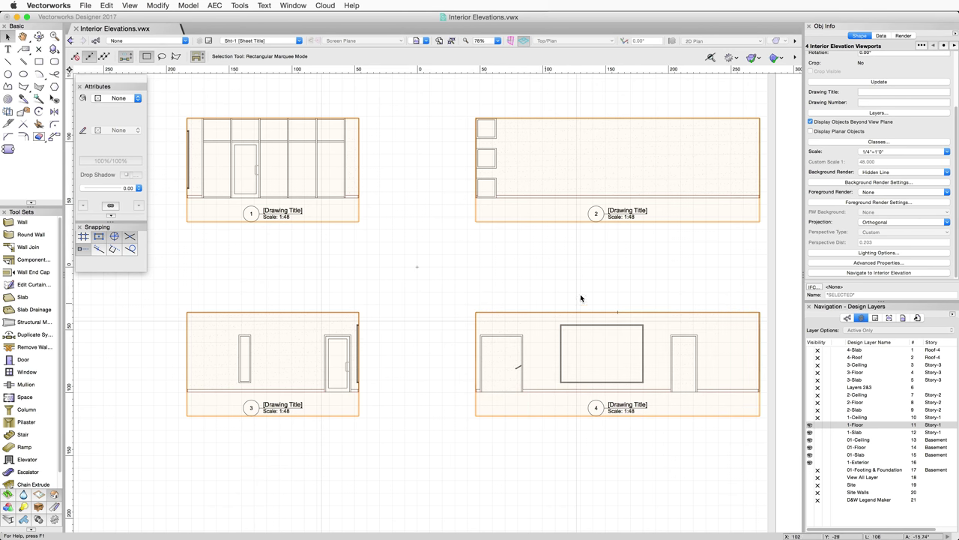
left_click(946, 114)
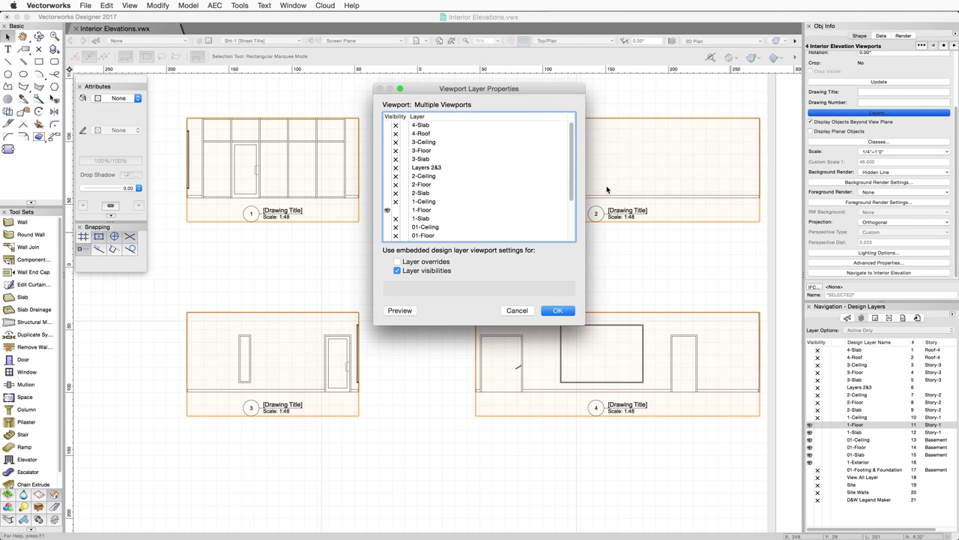
scroll(451, 188, "down", 3)
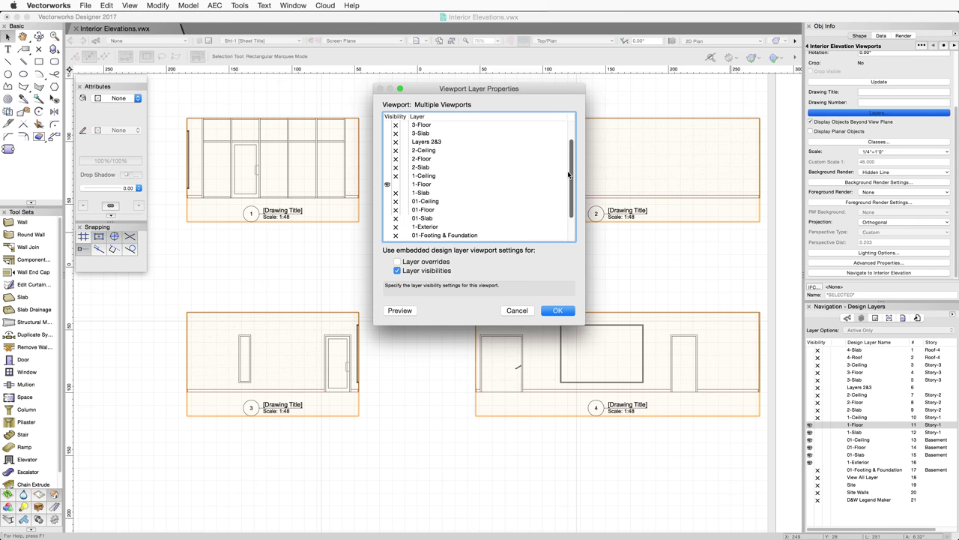
left_click(434, 185)
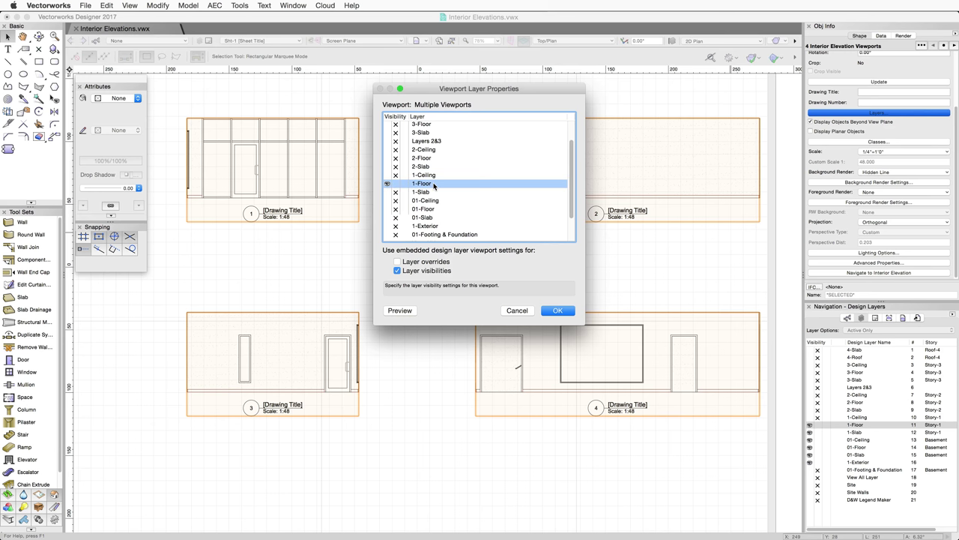
left_click(518, 310)
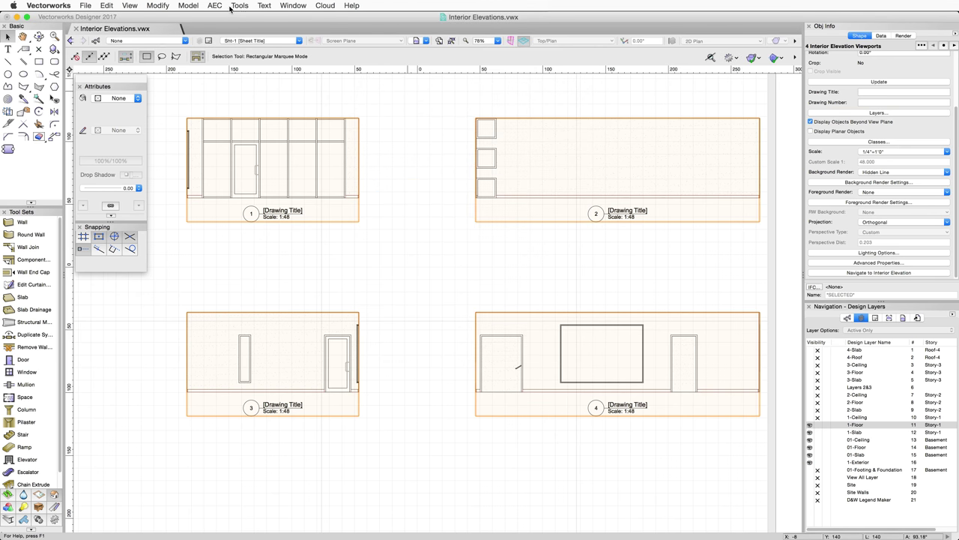
left_click(240, 6)
left_click(244, 17)
left_click(589, 104)
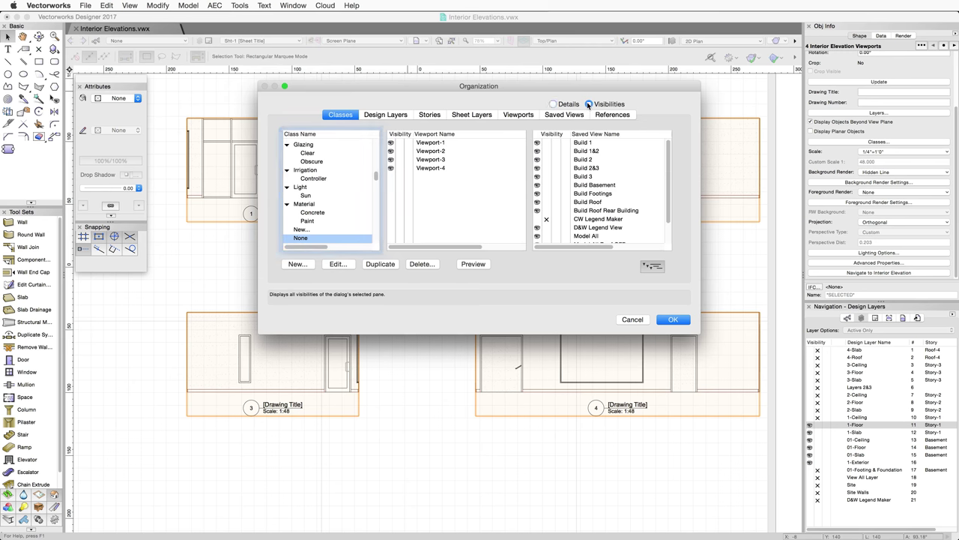
left_click(672, 320)
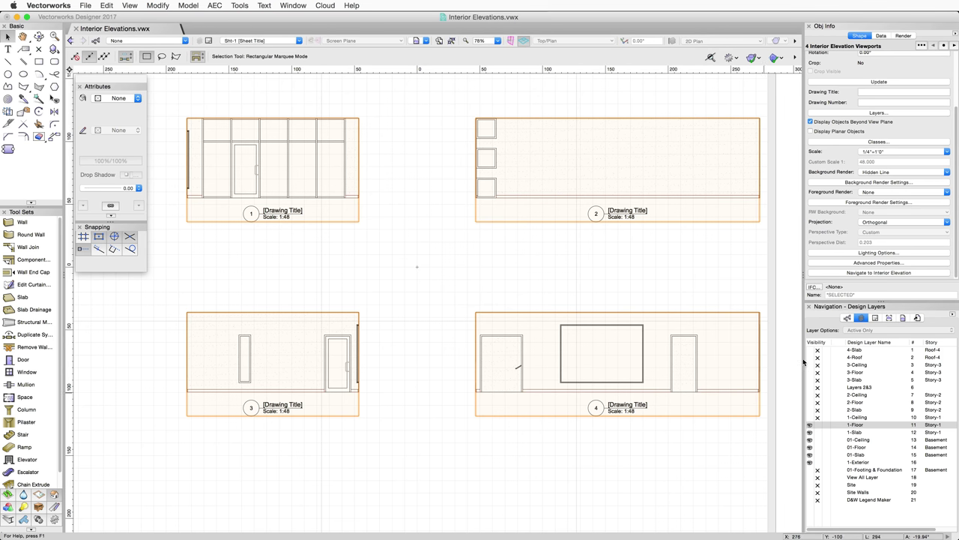
- Check the viewports' Advanced Properties without changes, then navigate to the marker on the 1-Floor plan
left_click(911, 264)
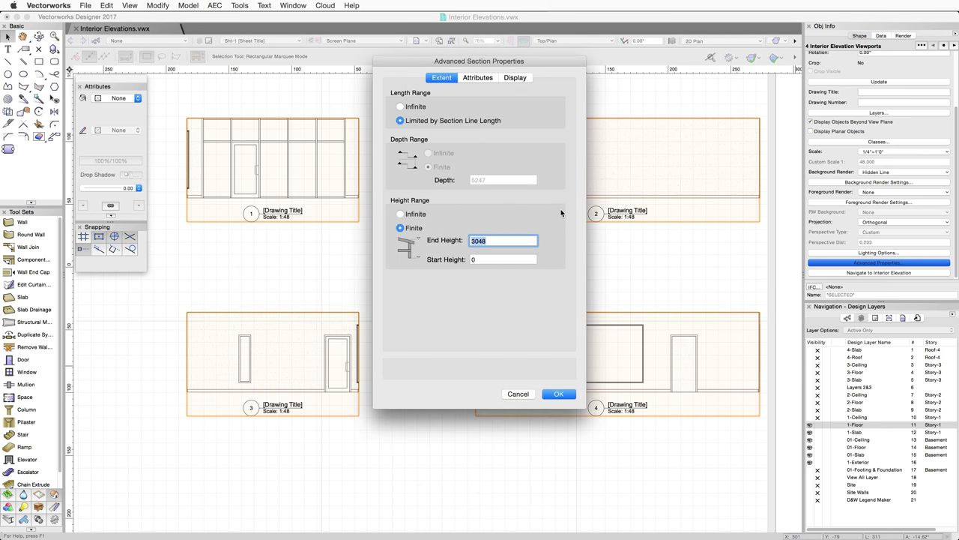
left_click(518, 394)
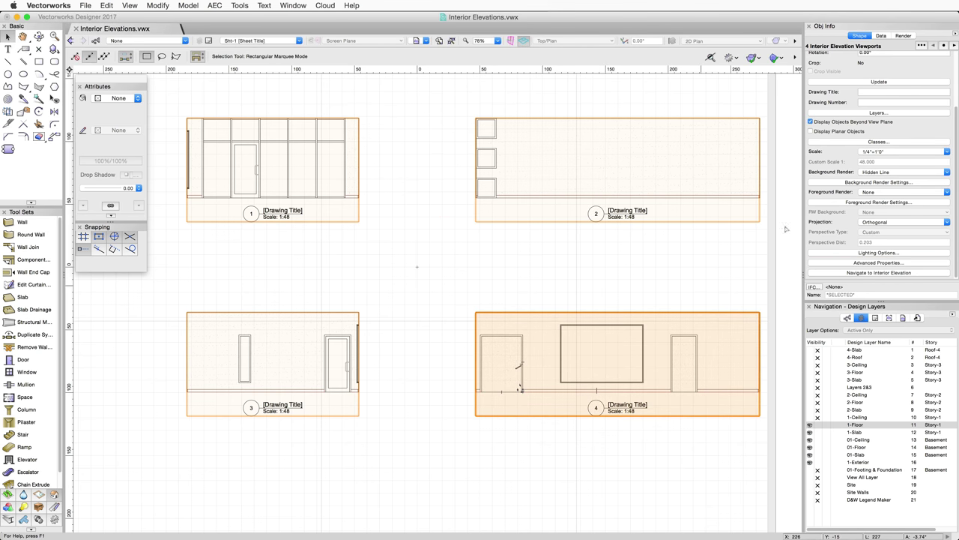
left_click(920, 272)
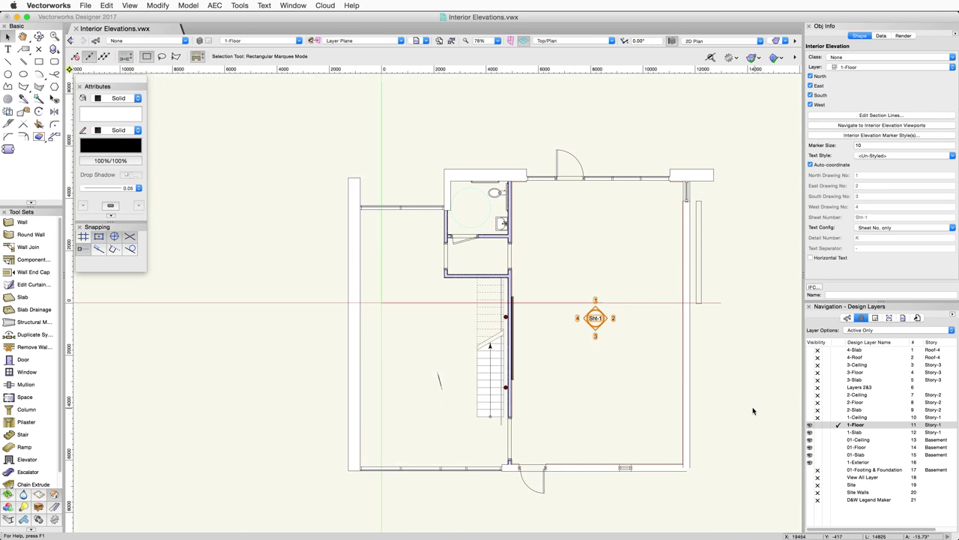
key("h")
left_click_drag(752, 410, 593, 346)
- Drag elevation 4's section line top end down to just above the marker, then exit section-line editing
key("x")
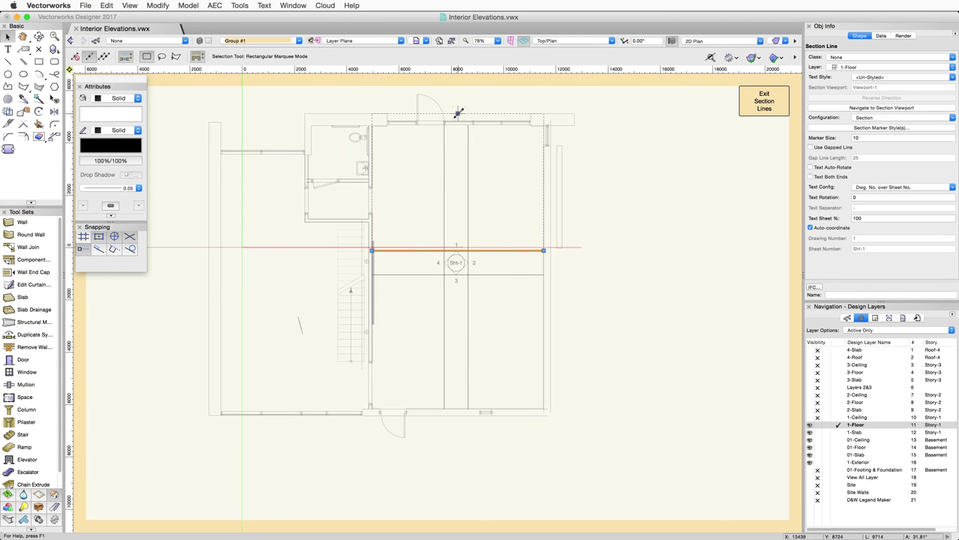
mouse_move(459, 113)
left_mouse_down()
mouse_move(453, 133)
mouse_move(462, 112)
left_mouse_up()
left_click(445, 209)
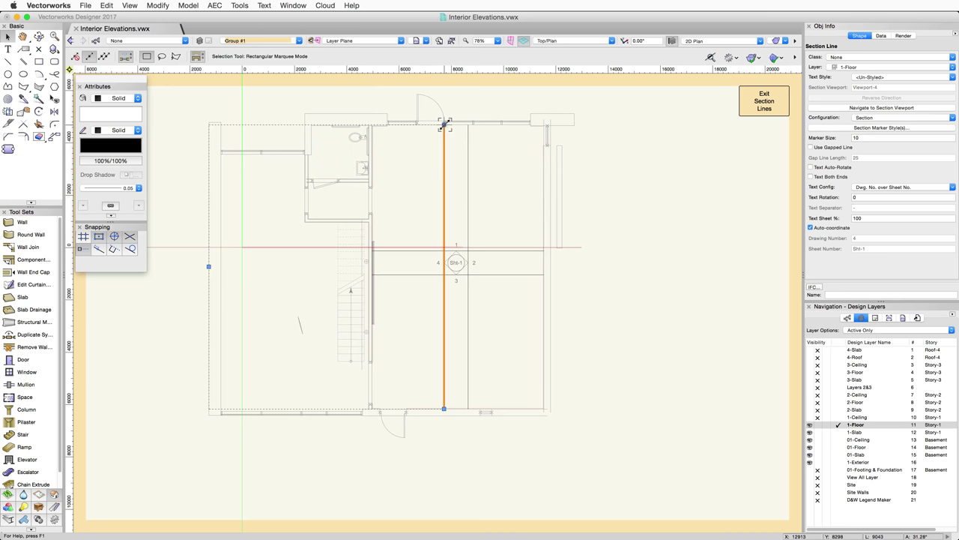
left_click_drag(444, 125, 369, 213)
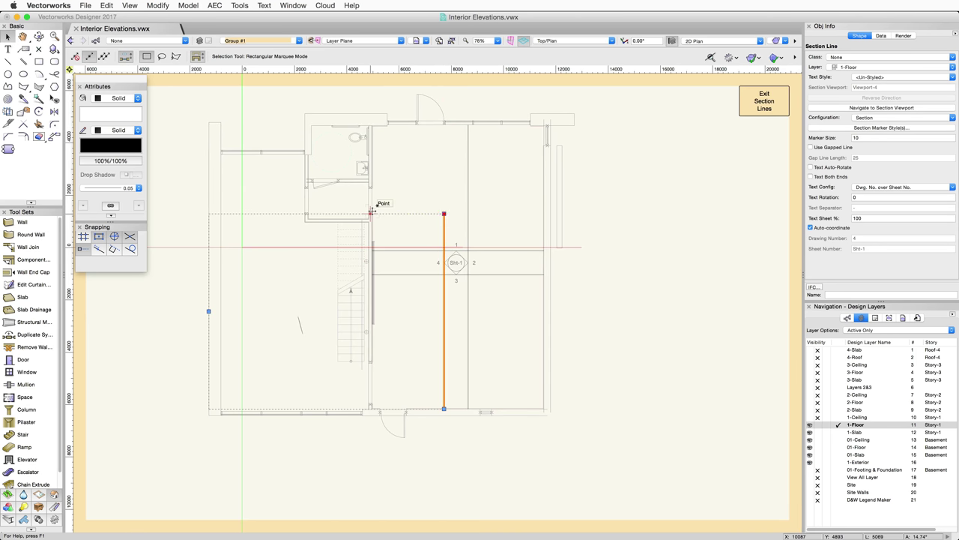
left_click(773, 105)
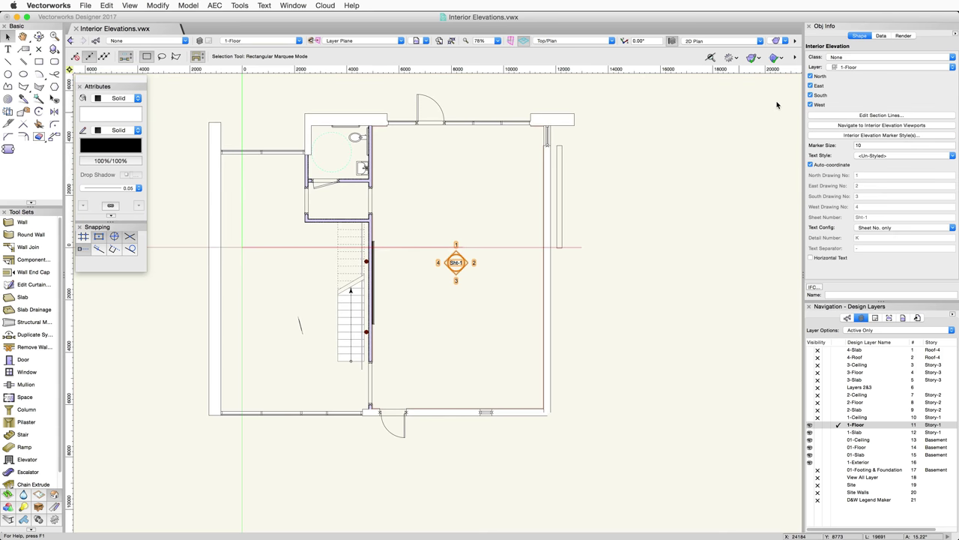
- Update the elevation viewports on Sht-1, then navigate back to the marker on 1-Floor
left_click(938, 127)
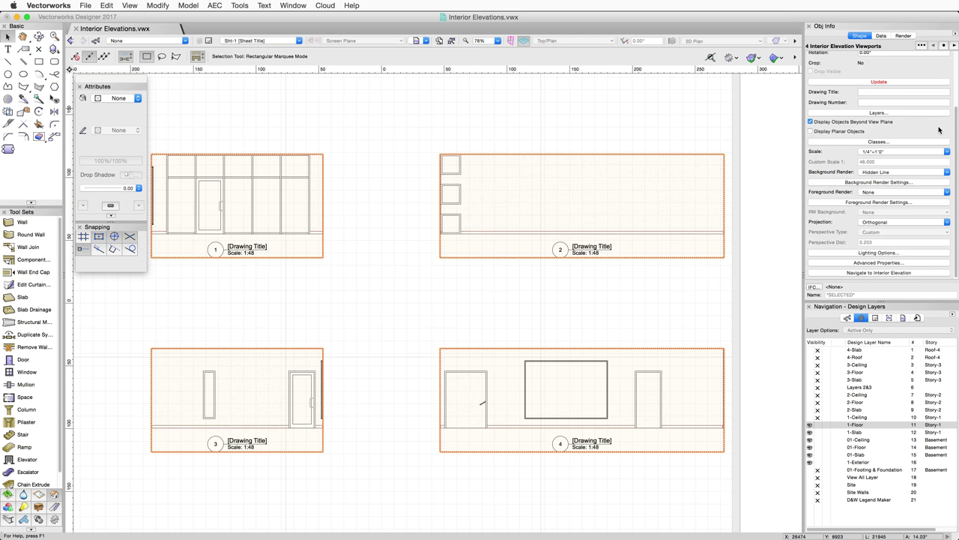
left_click(893, 82)
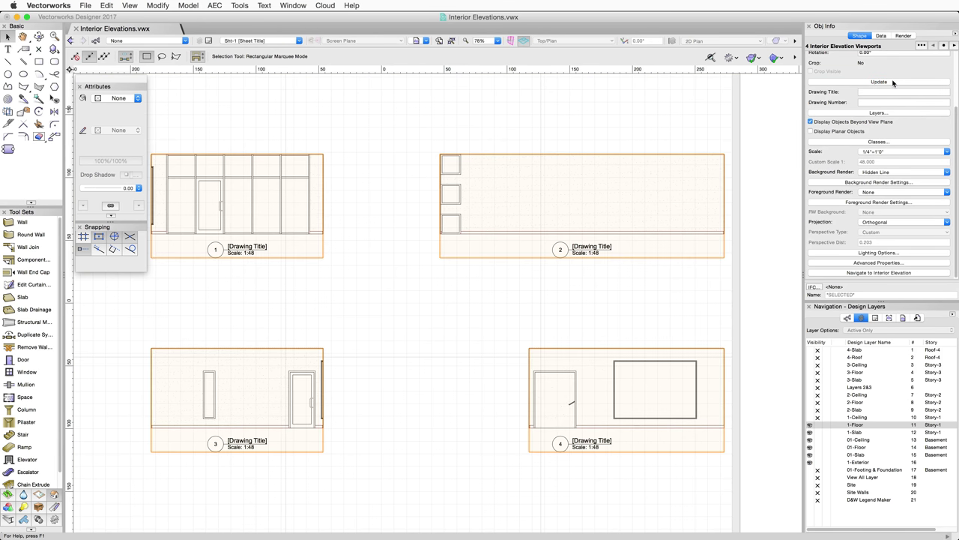
left_click(915, 272)
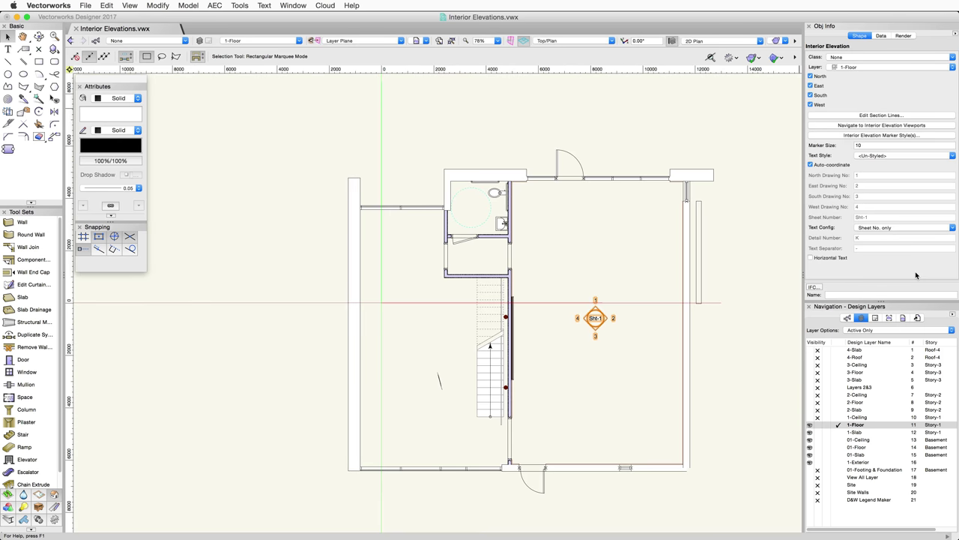
scroll(730, 336, "up", 3)
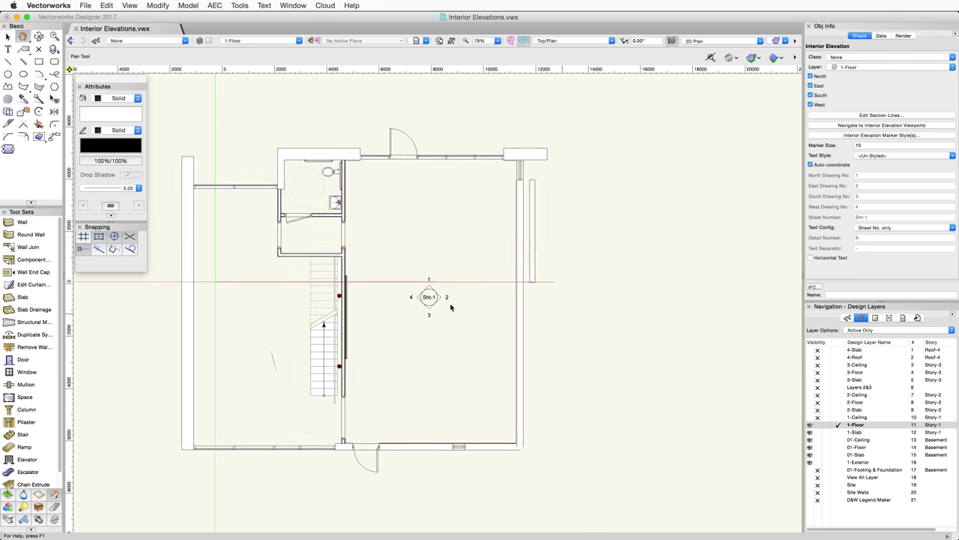
scroll(429, 295, "up", 2)
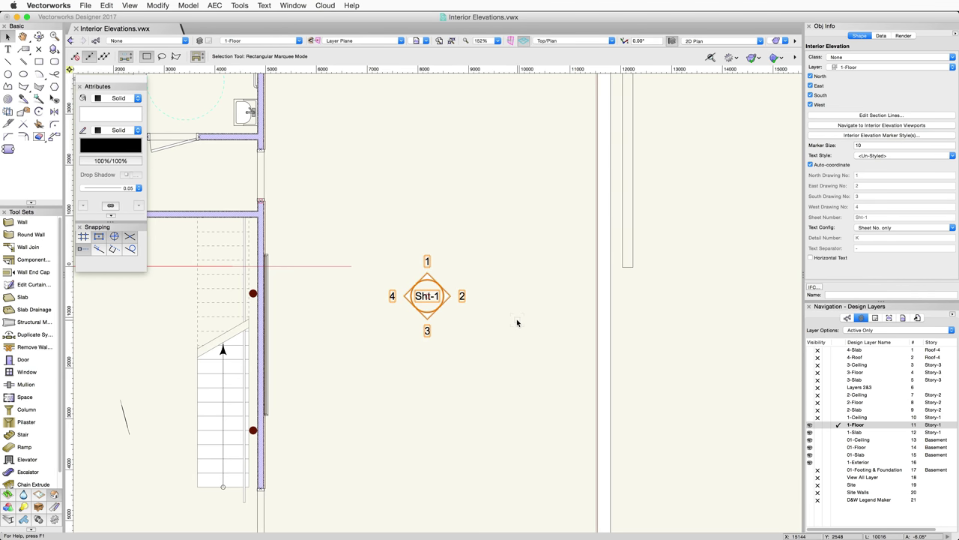
left_click(941, 134)
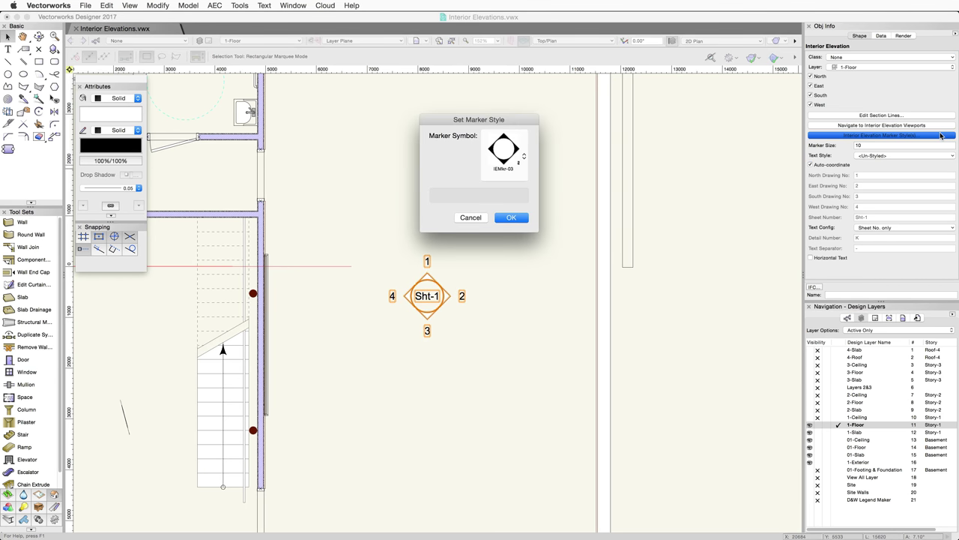
left_click(524, 159)
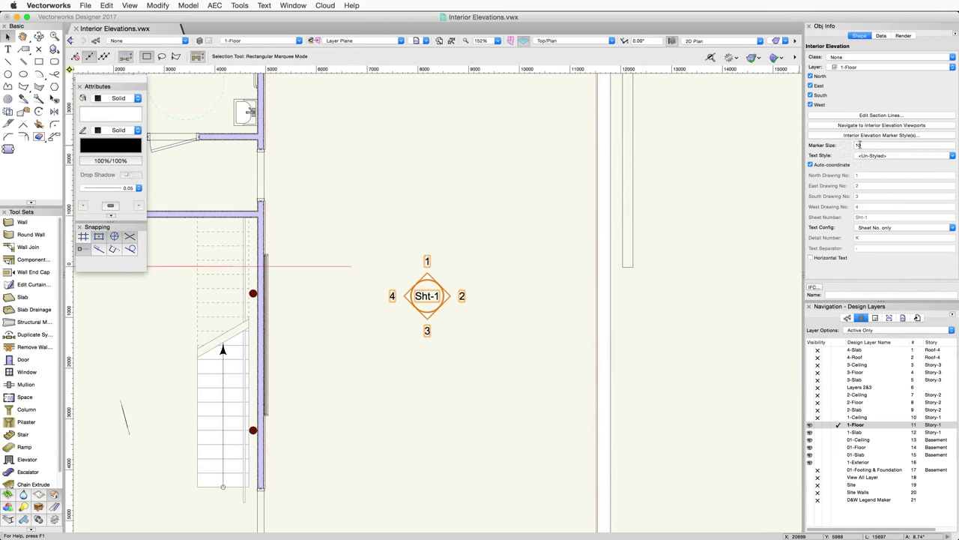
- Set the marker size to 12 and its text style to Notes 10 pt
double_click(862, 145)
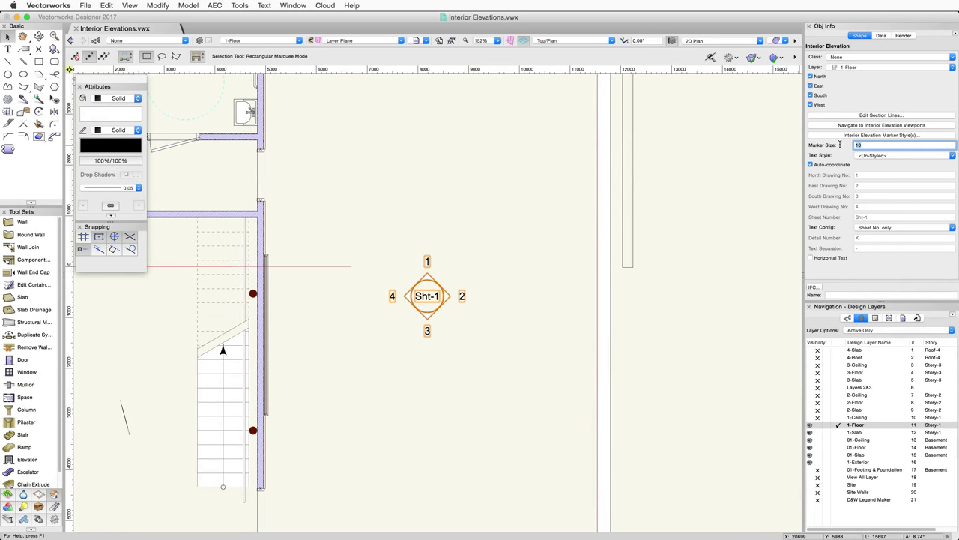
type("1")
key("Return")
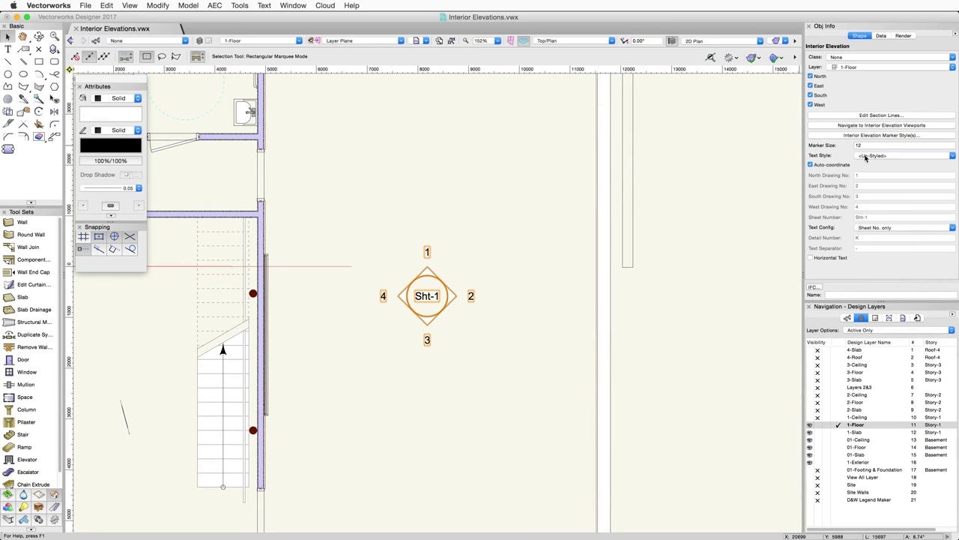
left_click(870, 156)
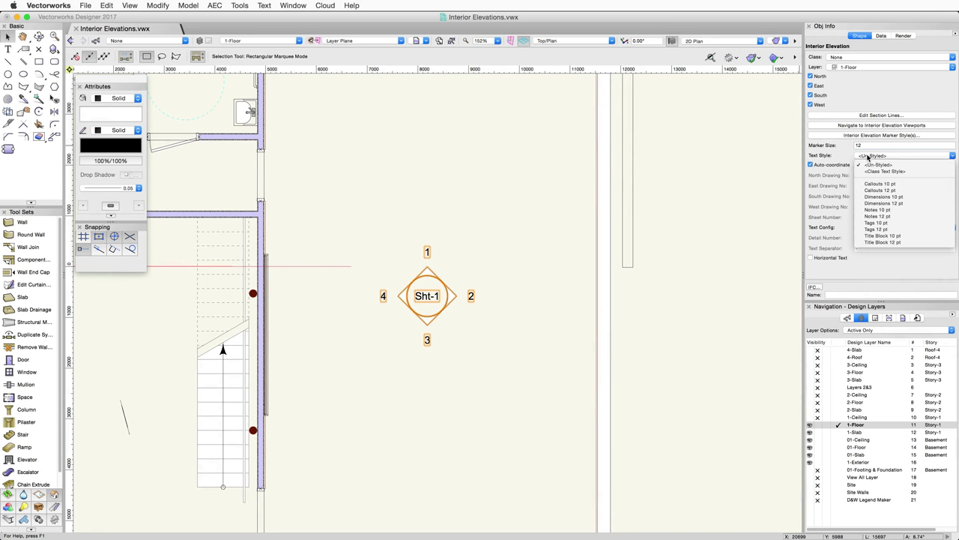
left_click(876, 210)
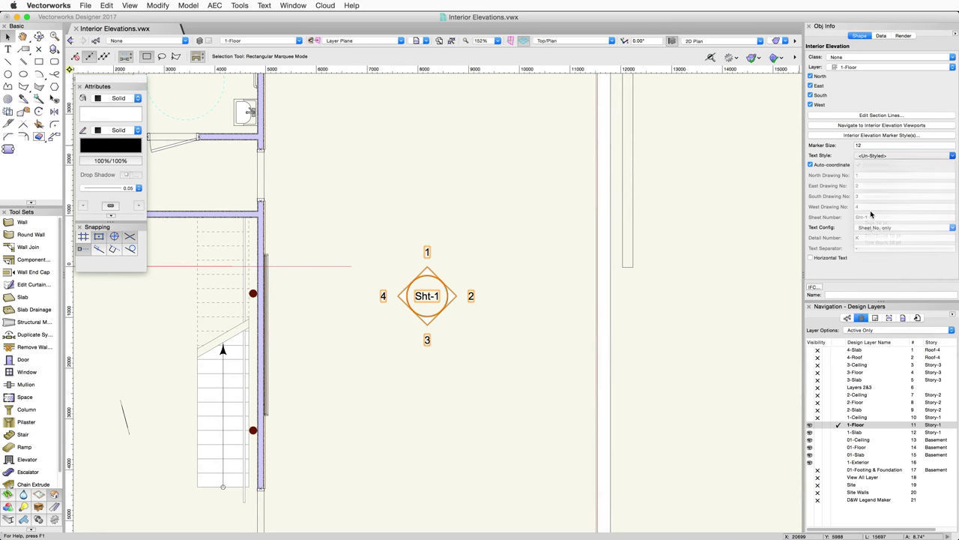
- Give Viewport-1 (north view) the drawing number A
left_click(889, 317)
right_click(828, 345)
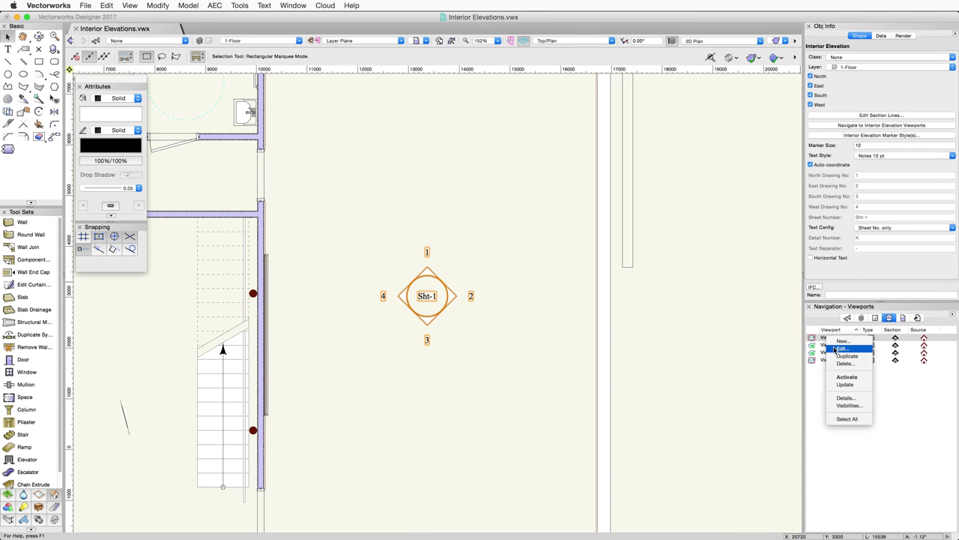
left_click(840, 349)
left_click(472, 207)
type("A")
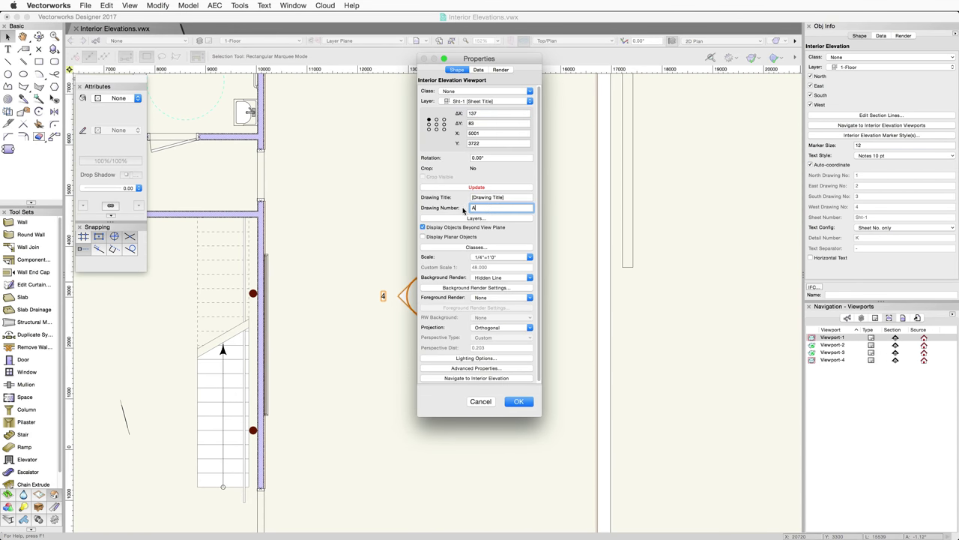
left_click(519, 401)
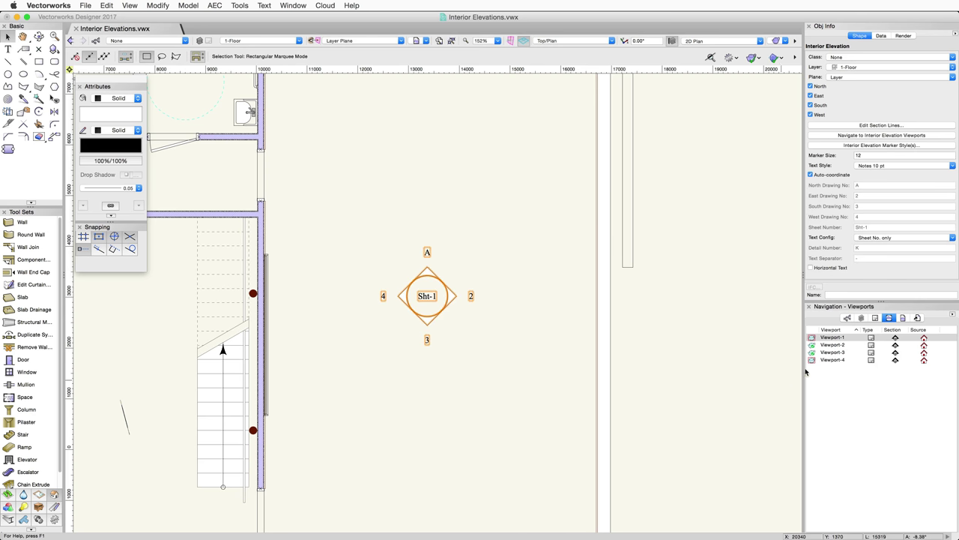
- Renumber sheet layer Sht-1 to A-05
left_click(874, 317)
right_click(827, 338)
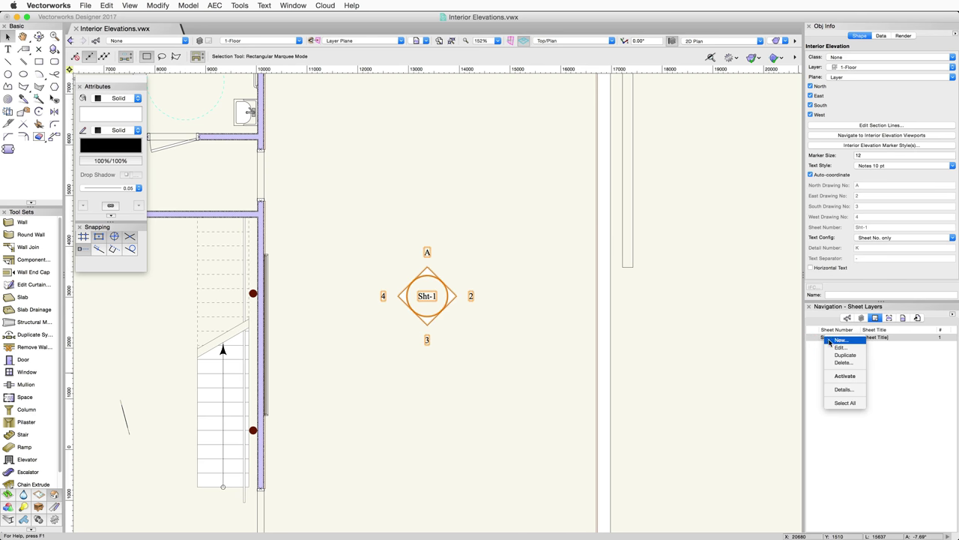
left_click(839, 346)
type("A")
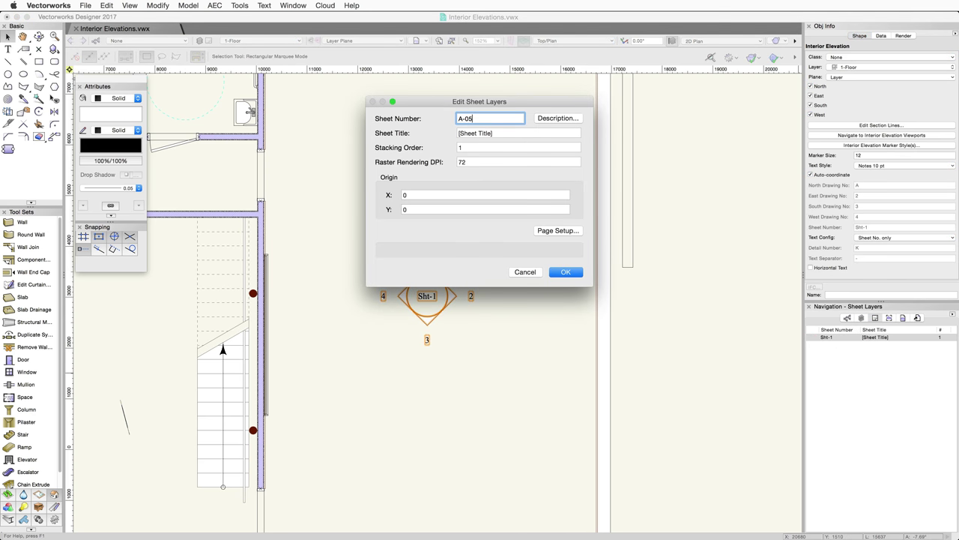
type("-05")
key("Return")
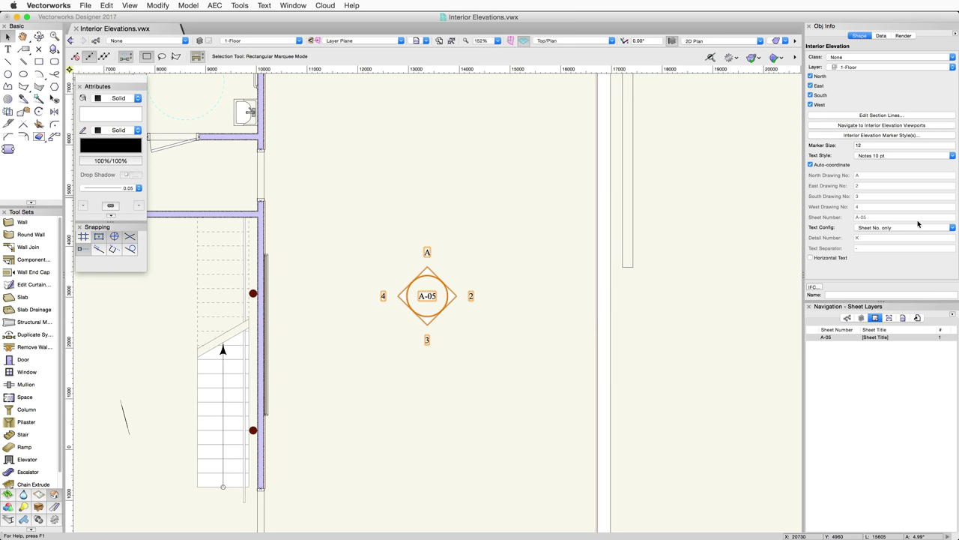
- Show detail number 1 before the sheet number with hyphen separators, so the marker reads 1-A-05
left_click(952, 228)
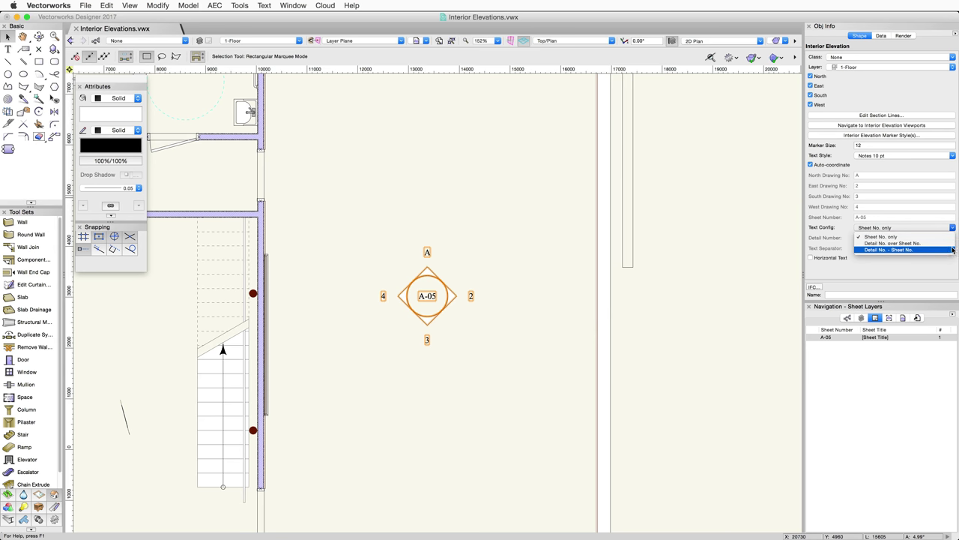
left_click(952, 249)
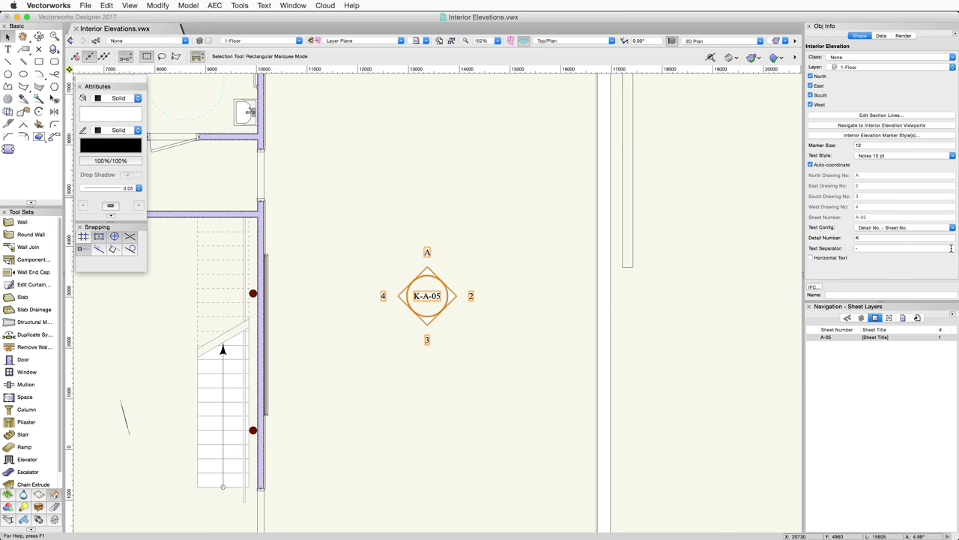
left_click(883, 238)
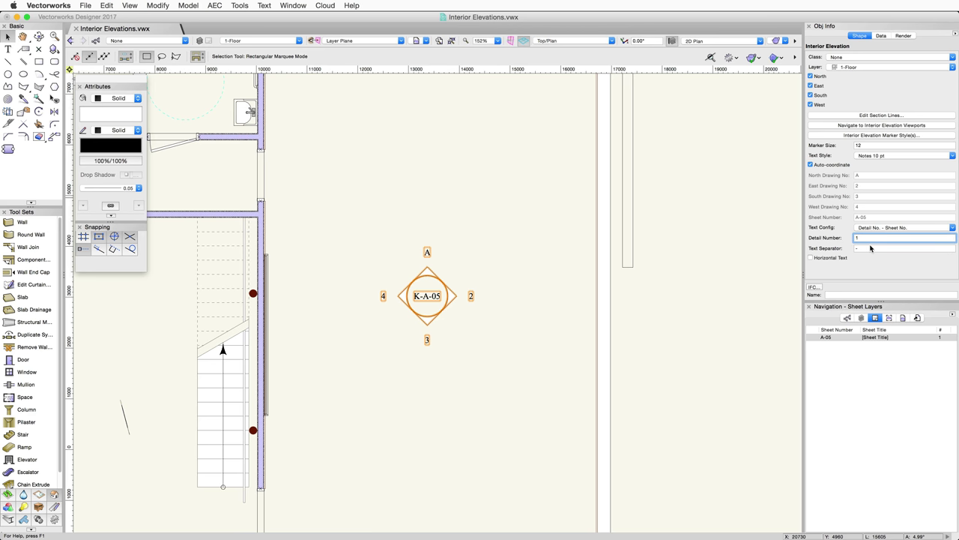
type("1")
left_click(870, 249)
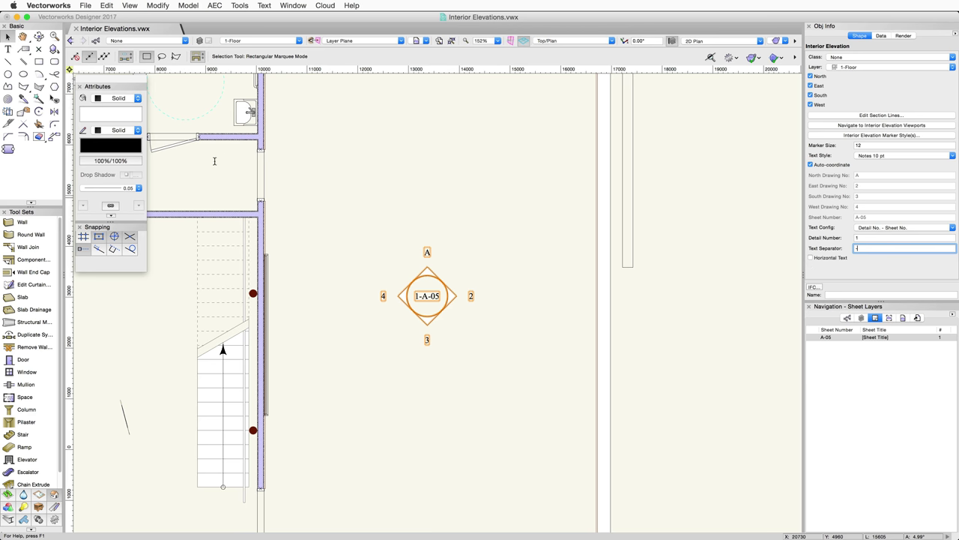
left_click(38, 111)
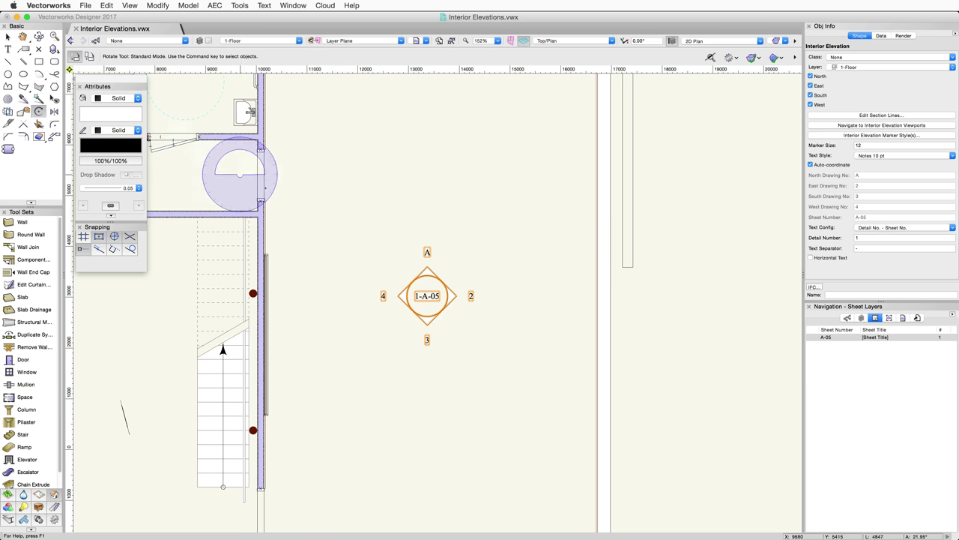
left_click(427, 296)
left_click(503, 296)
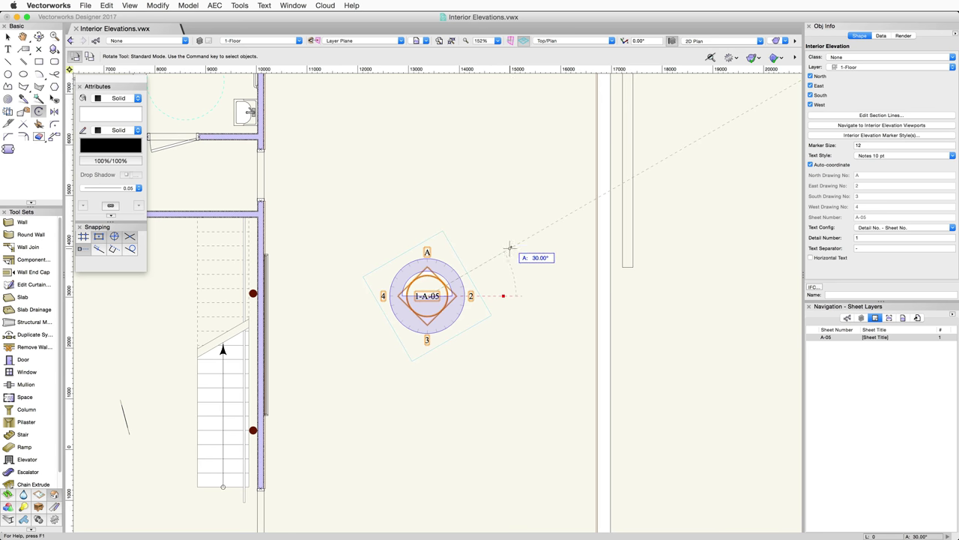
left_click(508, 236)
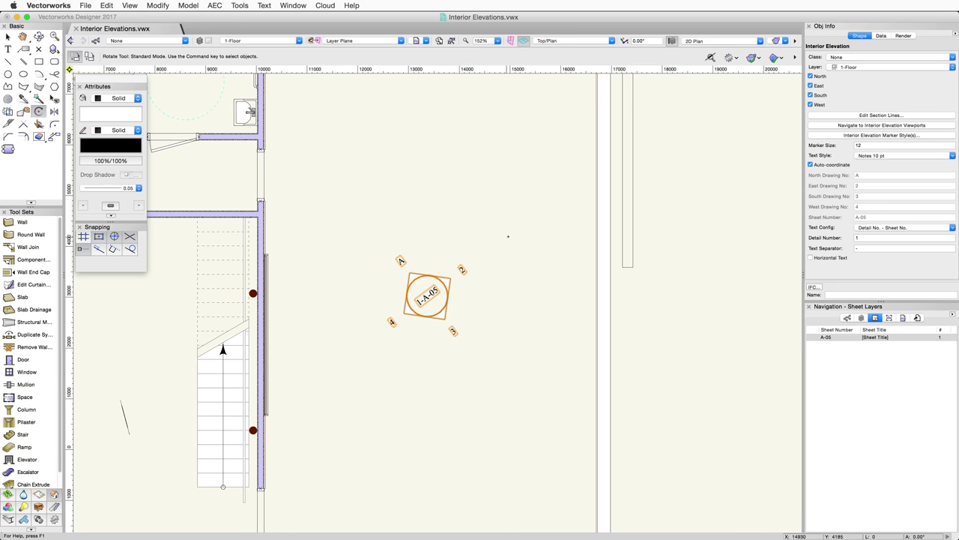
left_click(810, 258)
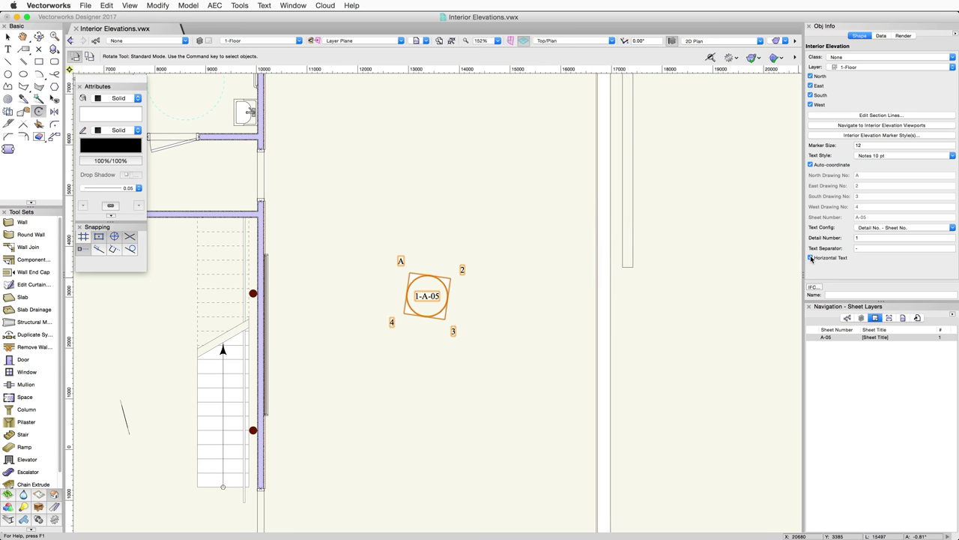
key("x")
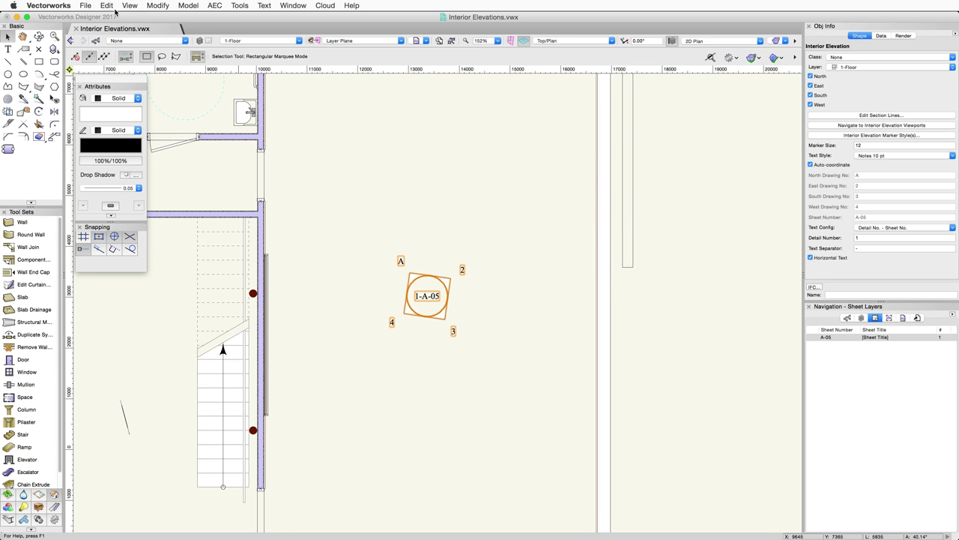
left_click(107, 6)
left_click(112, 17)
left_click(107, 6)
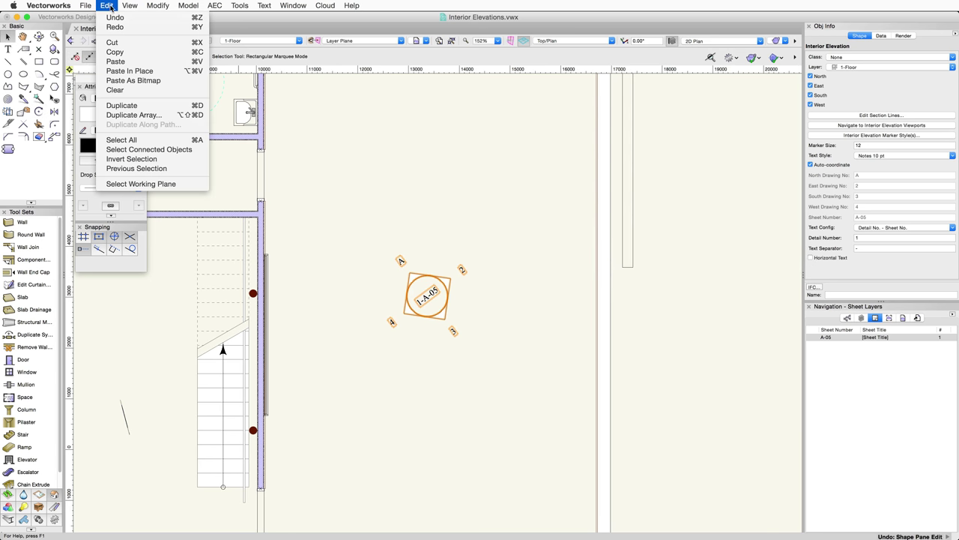
left_click(113, 17)
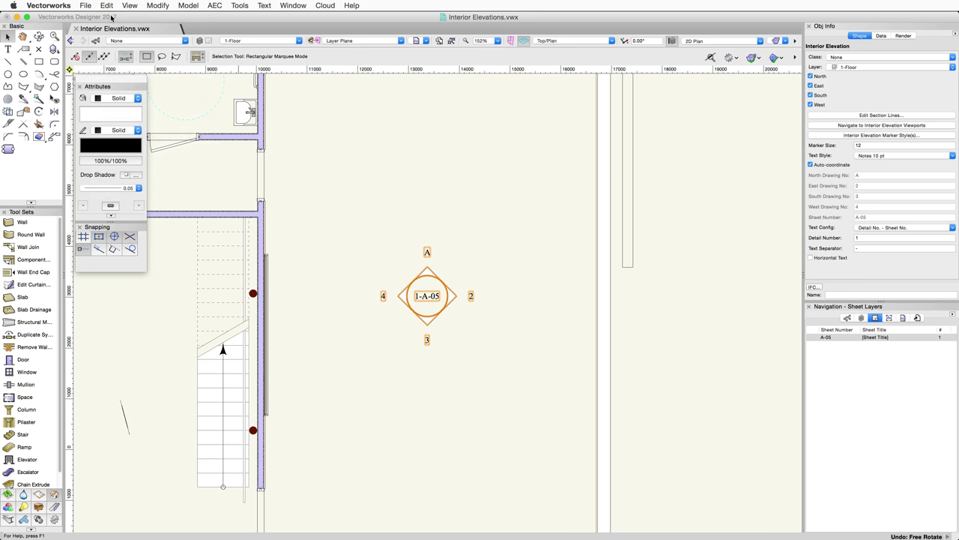
- Uncheck North, confirm deleting its viewport, and jump to the remaining three viewports on A-05
left_click(810, 77)
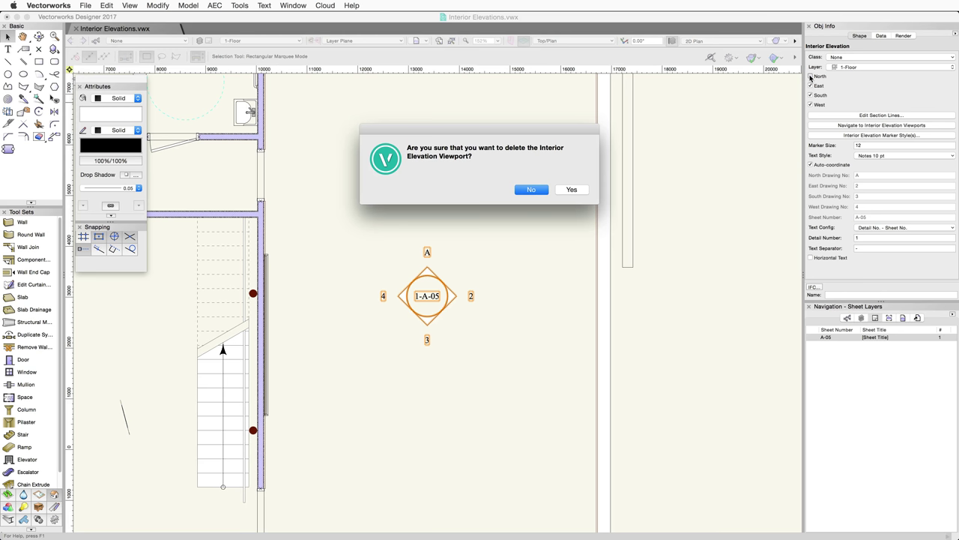
left_click(571, 189)
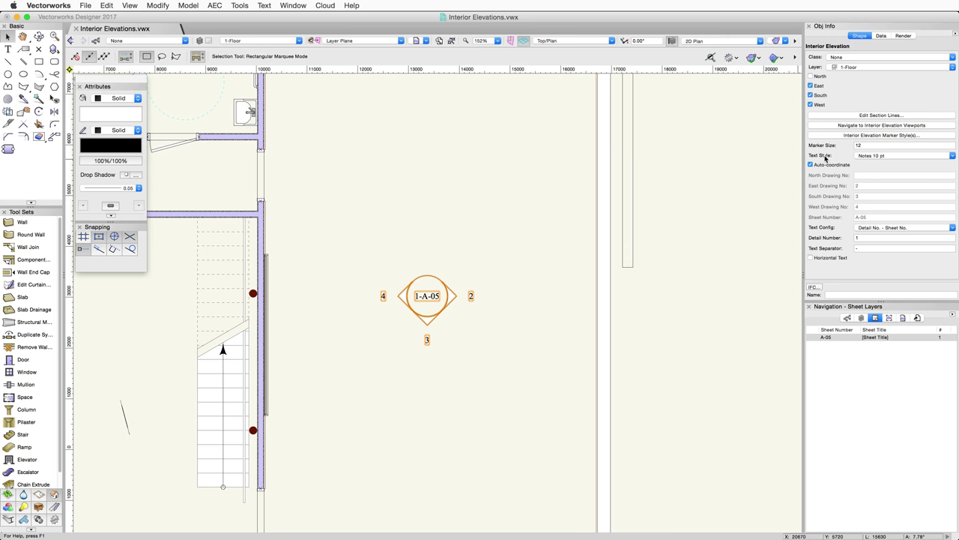
left_click(929, 125)
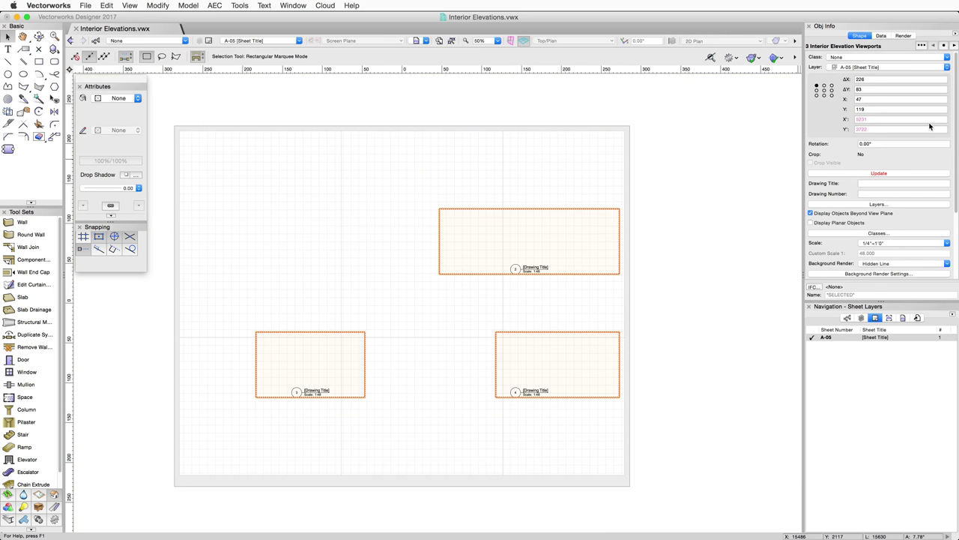
- Render the elevation viewports with Update, then delete the top drawing 2 viewport
left_click(919, 173)
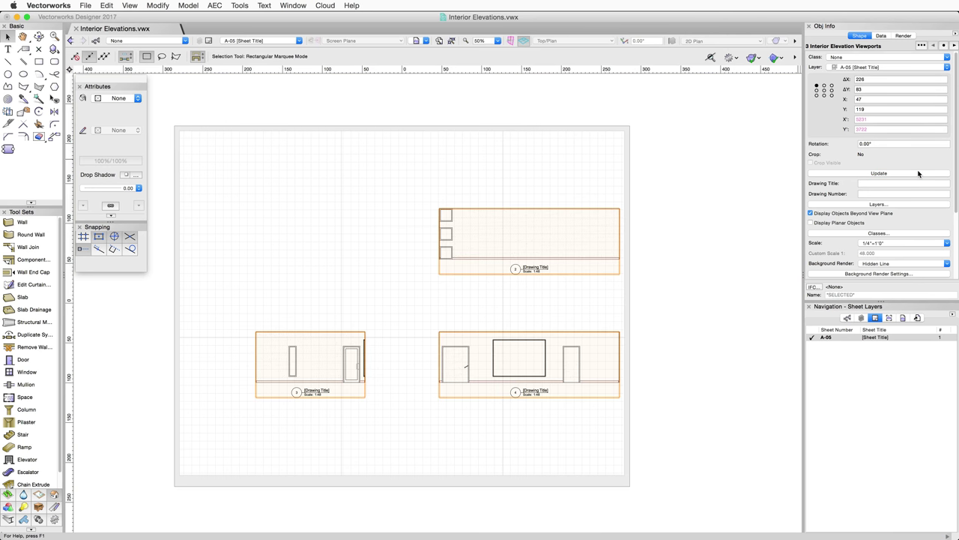
left_click(667, 225)
left_click(580, 255)
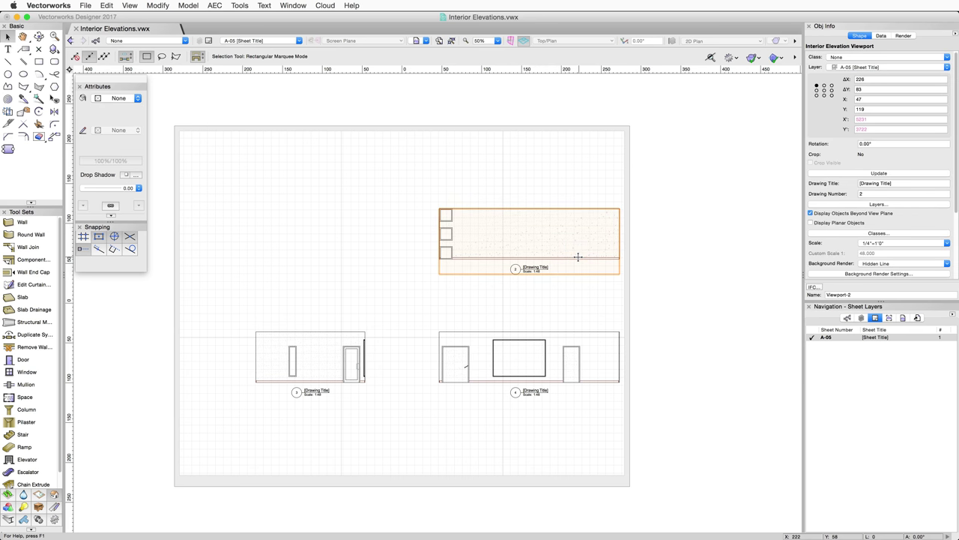
key("Delete")
- From the drawing 4 viewport, navigate back to its interior elevation marker in the floor plan
left_click(573, 341)
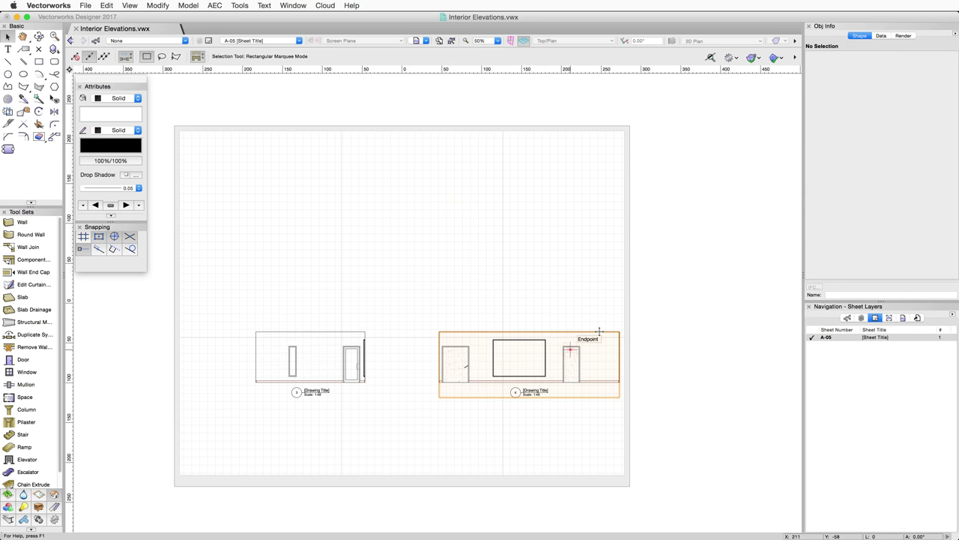
scroll(912, 276, "down", 3)
scroll(918, 272, "down", 3)
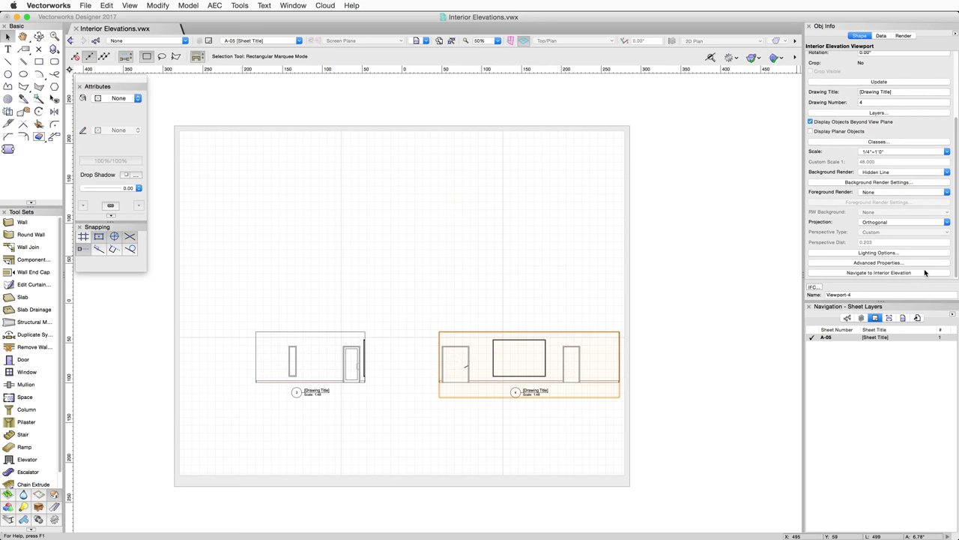
left_click(923, 273)
- Zoom to the 1-A-05 marker and re-check its North and East elevations, then deselect
left_click(518, 320)
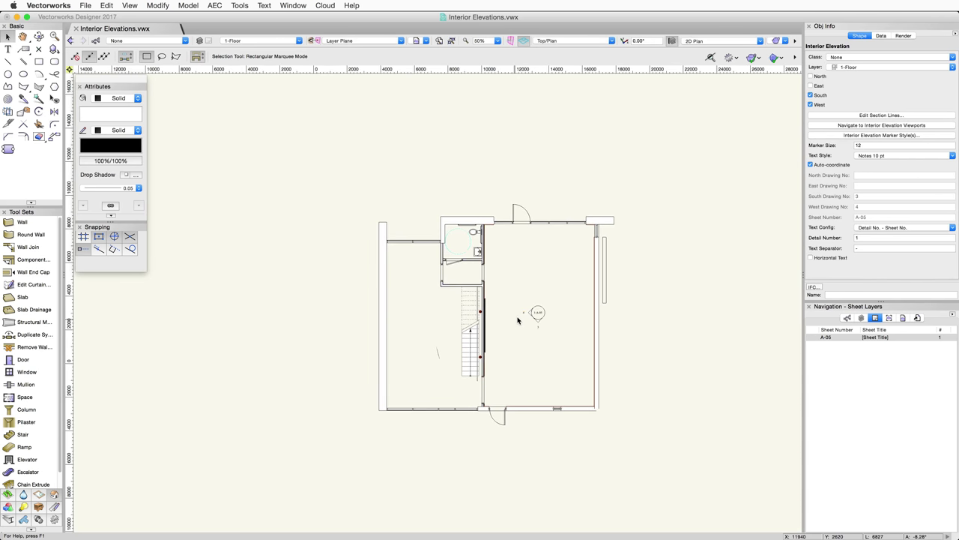
scroll(524, 321, "up", 5)
left_click_drag(617, 327, 519, 328)
key("x")
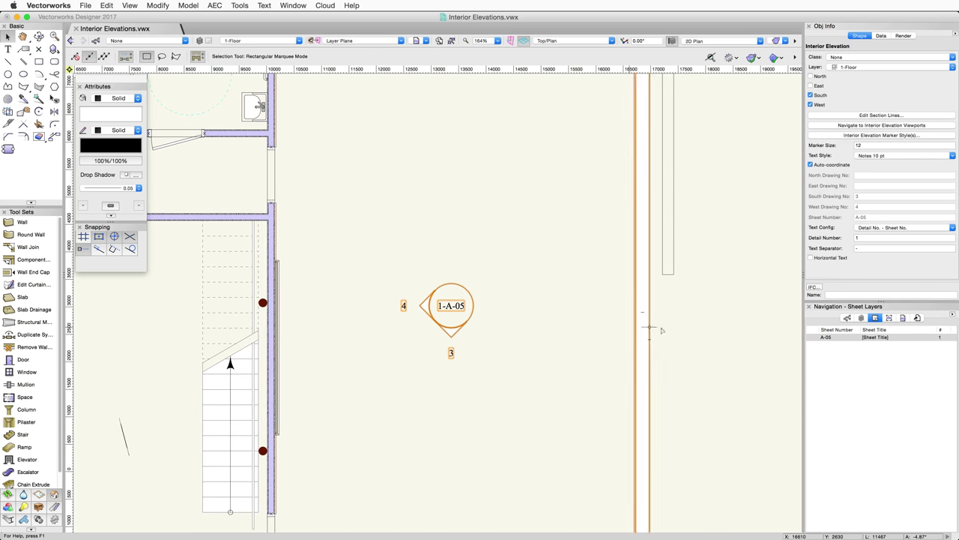
left_click(810, 77)
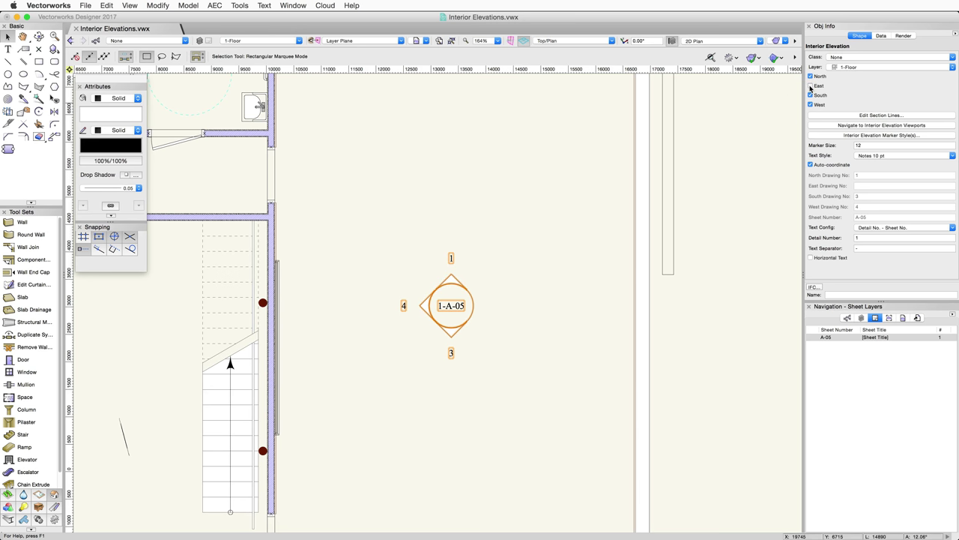
left_click(810, 86)
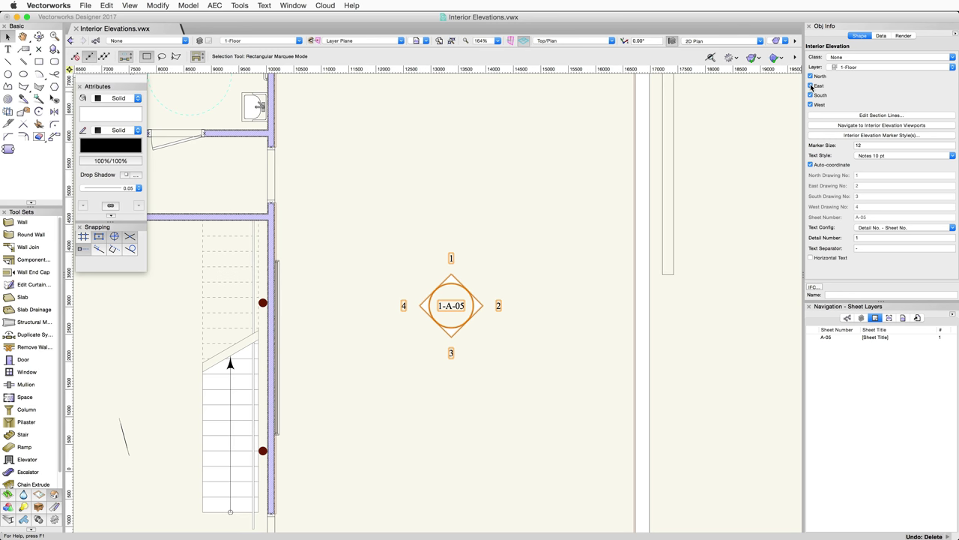
key("Delete")
- Show sheet A-05 and move its two upper elevation viewports to layer A-06
left_click(281, 42)
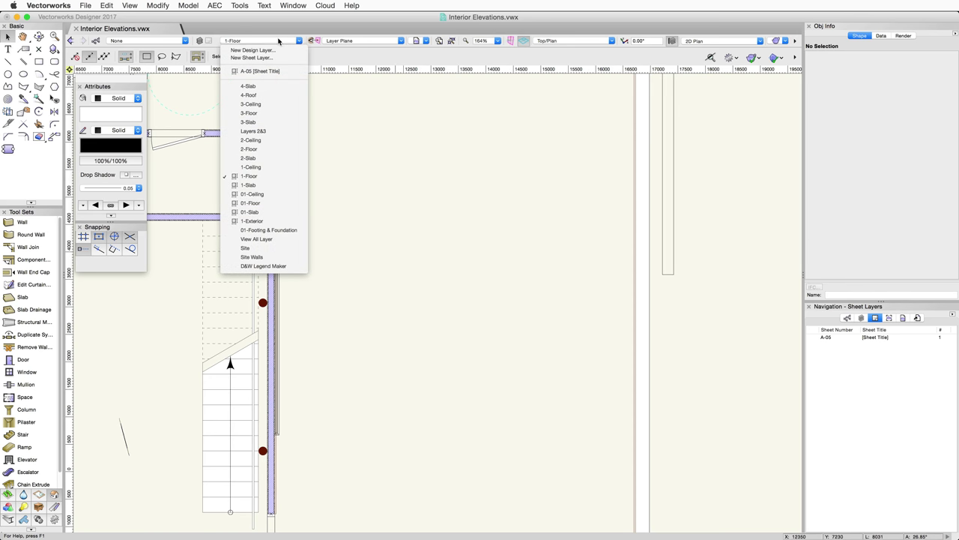
left_click(274, 72)
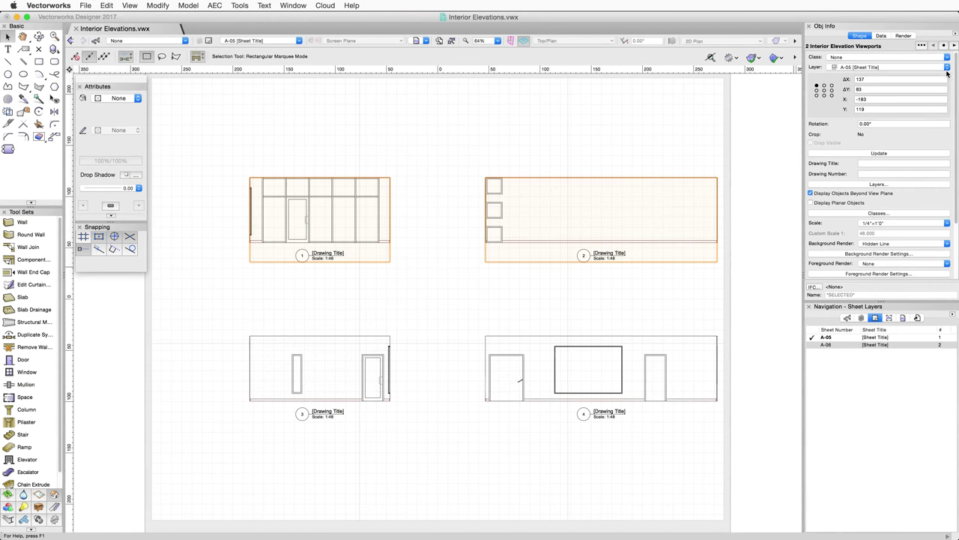
left_click(945, 66)
left_click(946, 77)
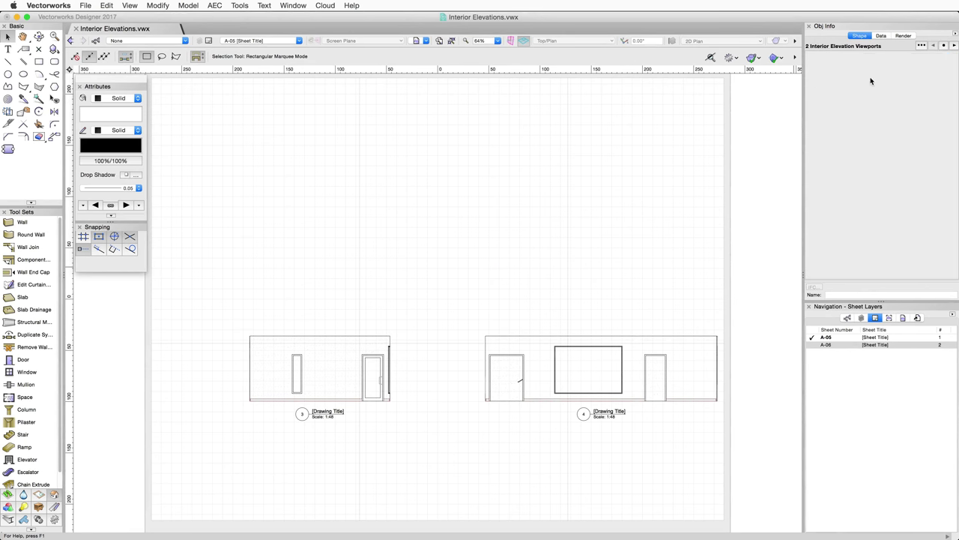
- Assign all four elevation viewports to layer A-06 and display sheet A-06
left_click(226, 41)
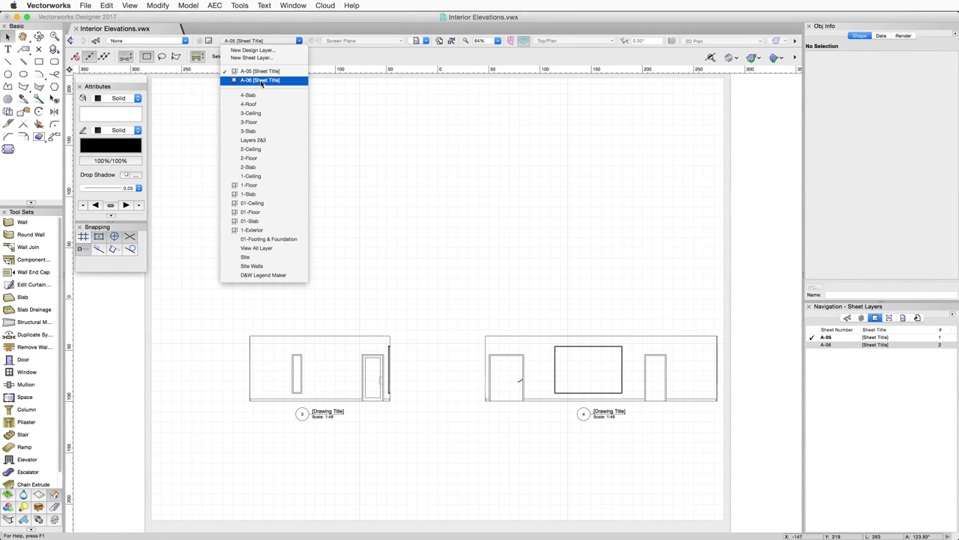
left_click(260, 79)
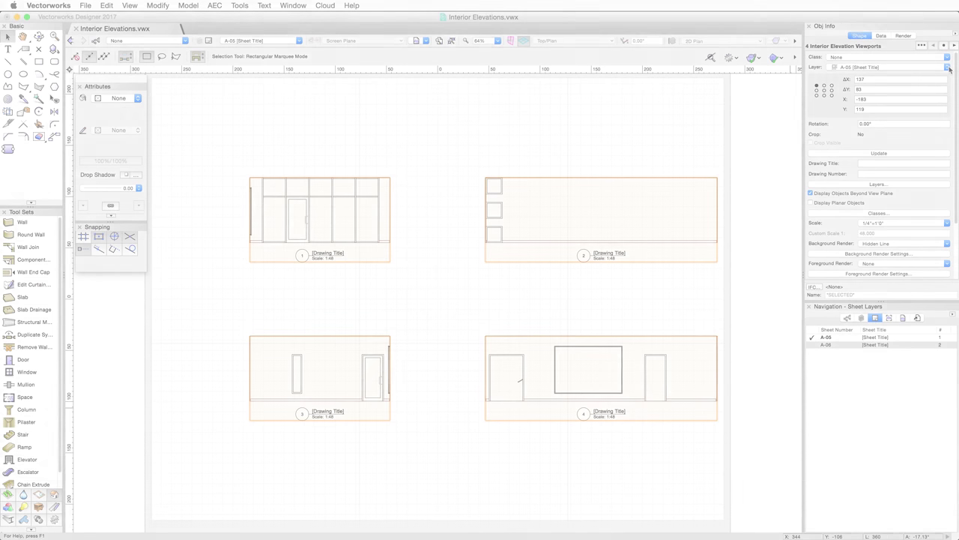
left_click(948, 67)
left_click(934, 79)
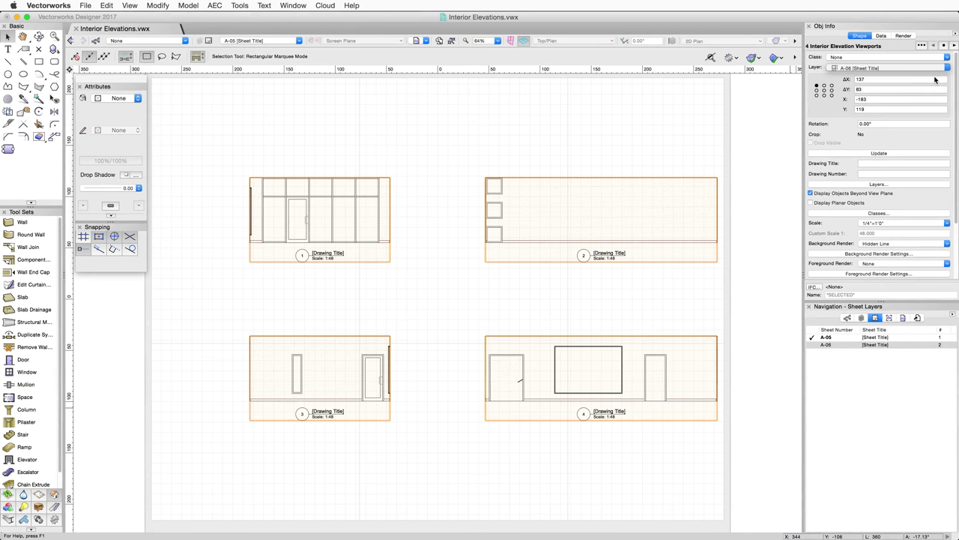
left_click(266, 40)
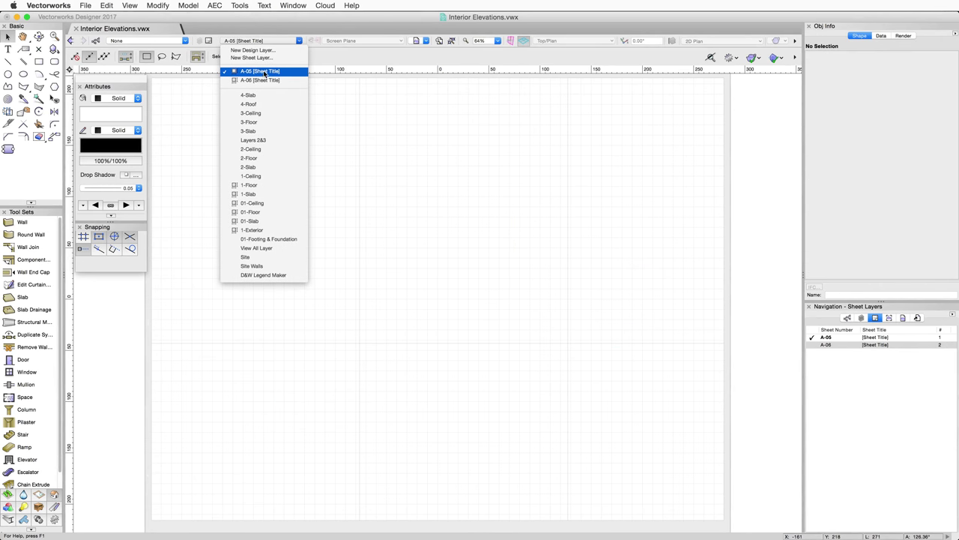
left_click(262, 79)
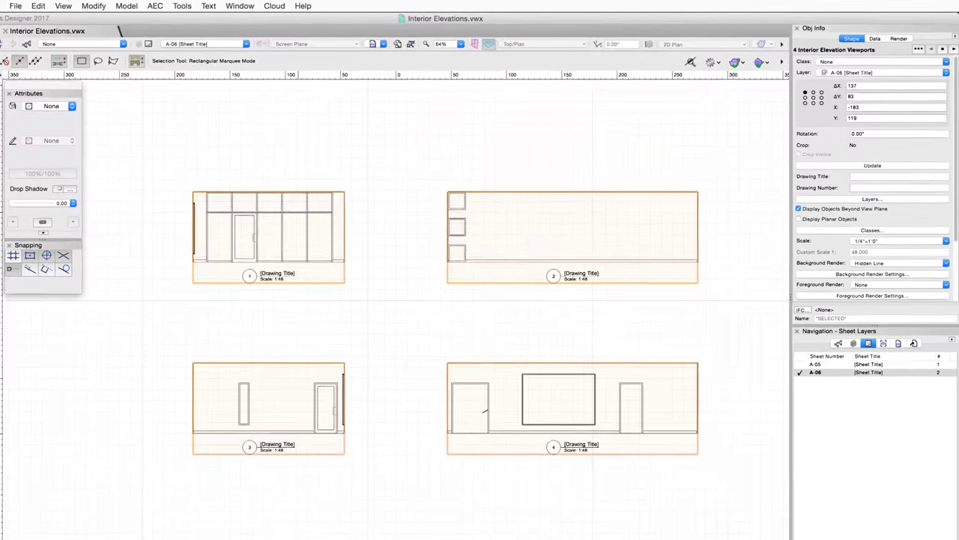